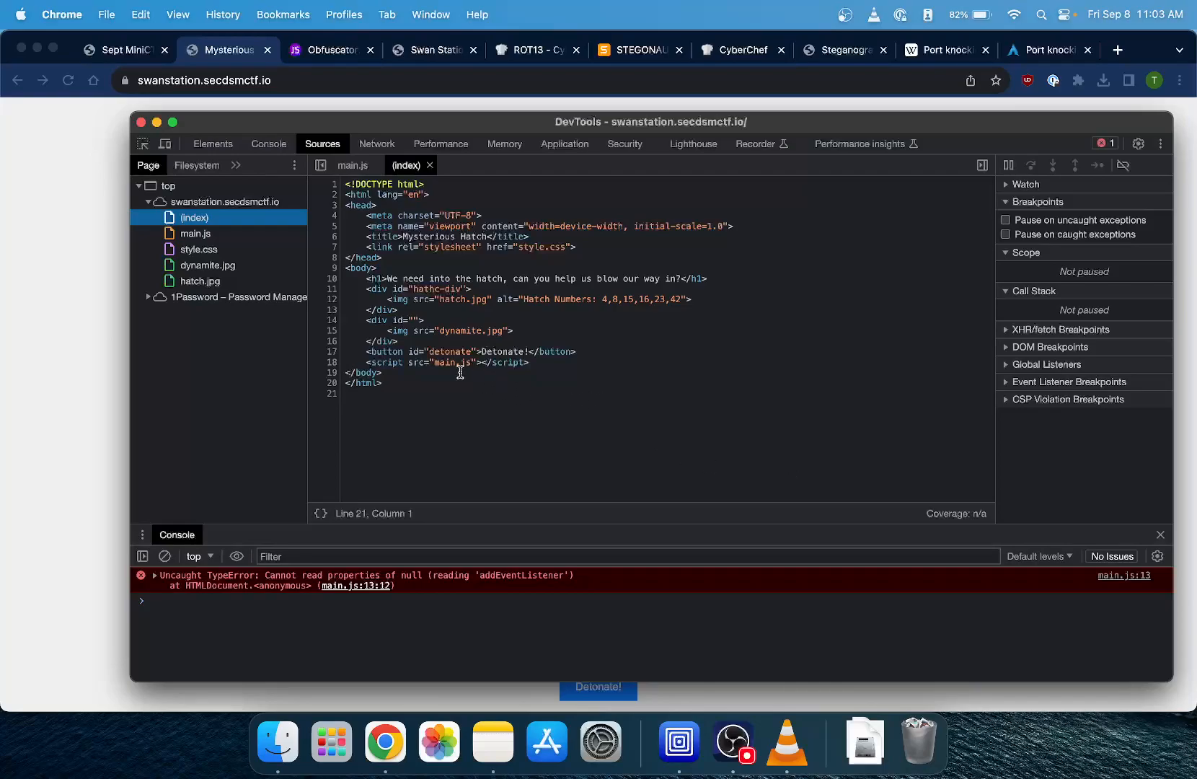
# - Examine the hatch page's main.js and its deobfuscated version, locating the /station path in the obfuscated detonate function
pyautogui.click(225, 235)
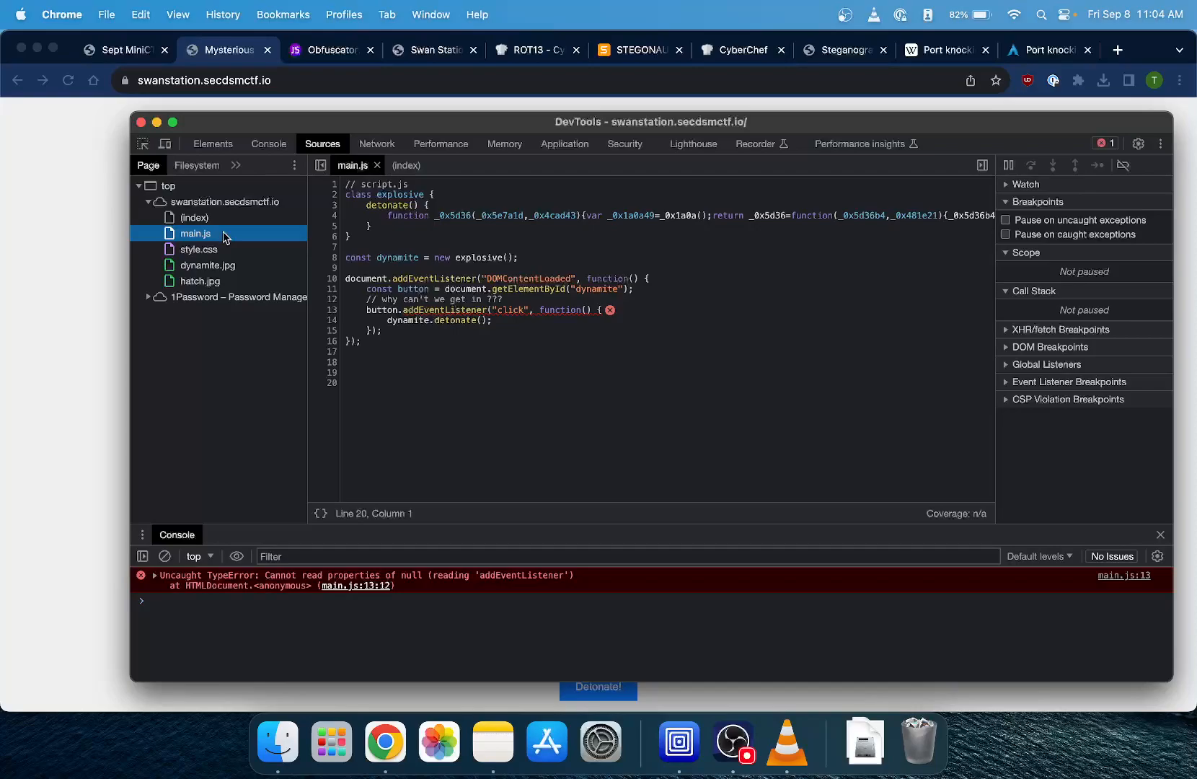
pyautogui.click(334, 52)
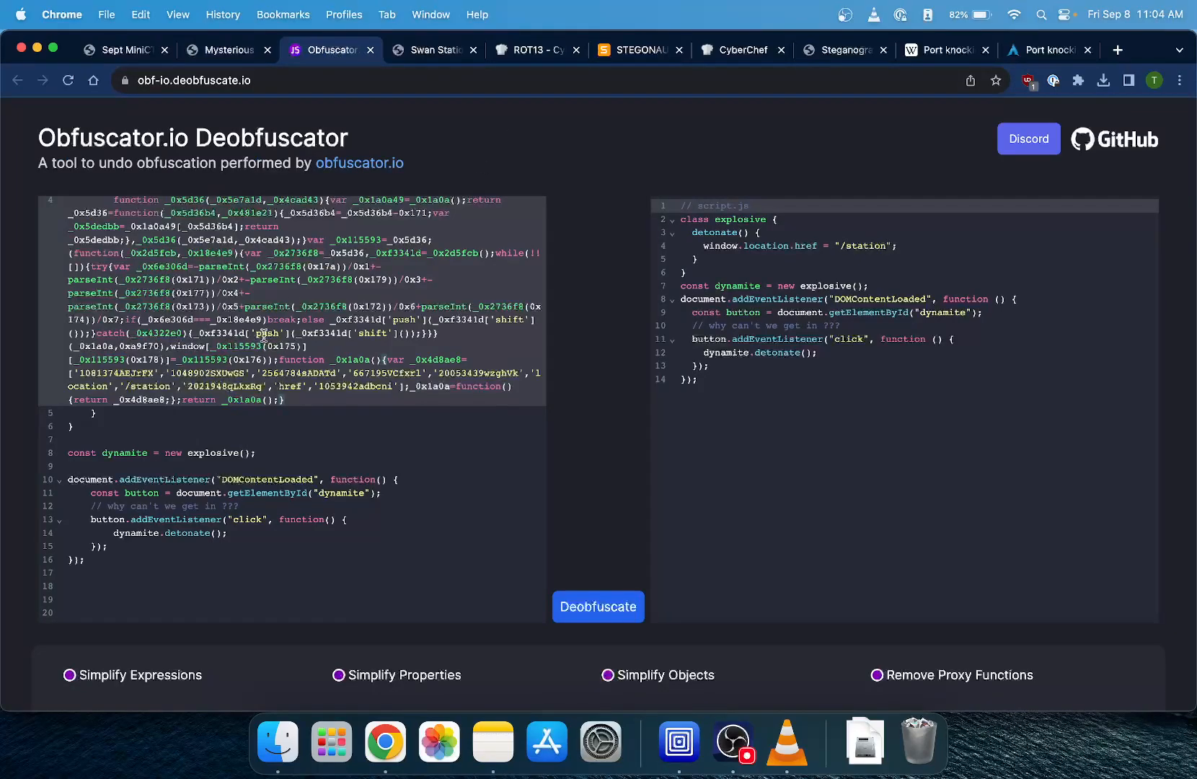
pyautogui.scroll(3, 264, 334)
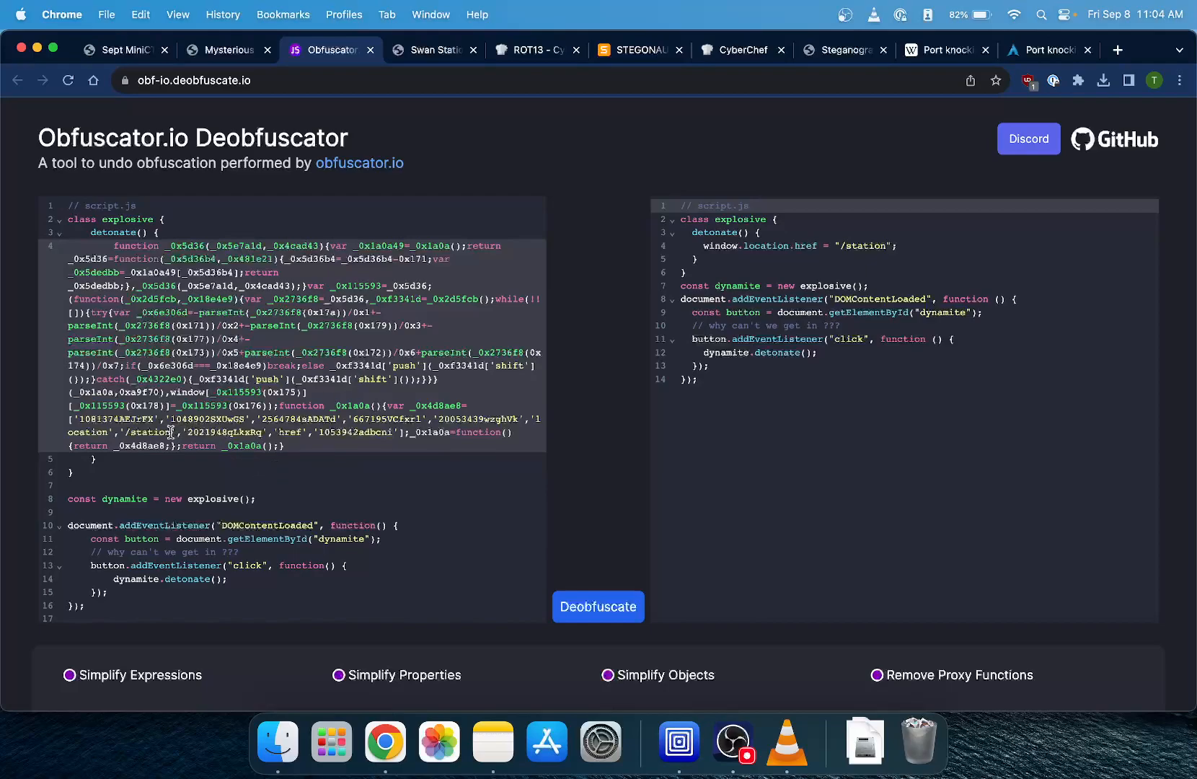
pyautogui.moveTo(126, 431); pyautogui.dragTo(169, 431)
pyautogui.click(295, 444)
# - Bring up the Swan Station page with its developer tools and inspect the index source and main.js for clues
pyautogui.click(432, 58)
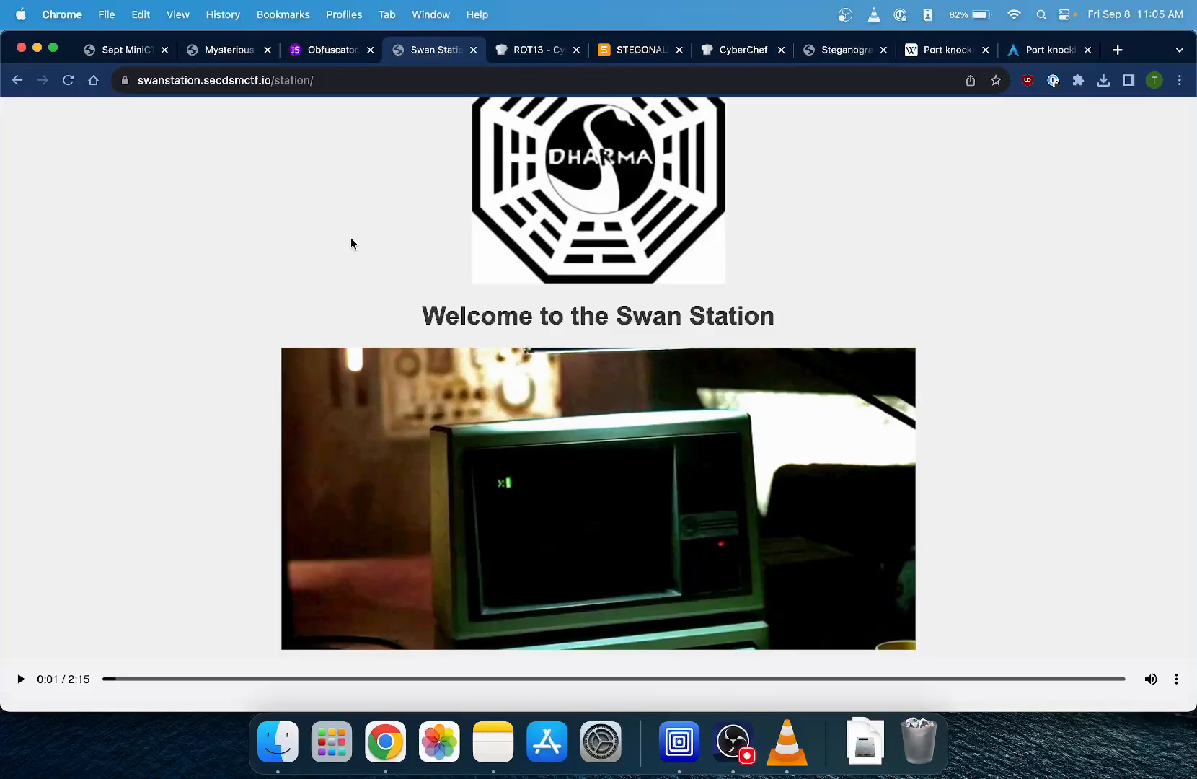
pyautogui.hotkey('ctrl', 'Up')
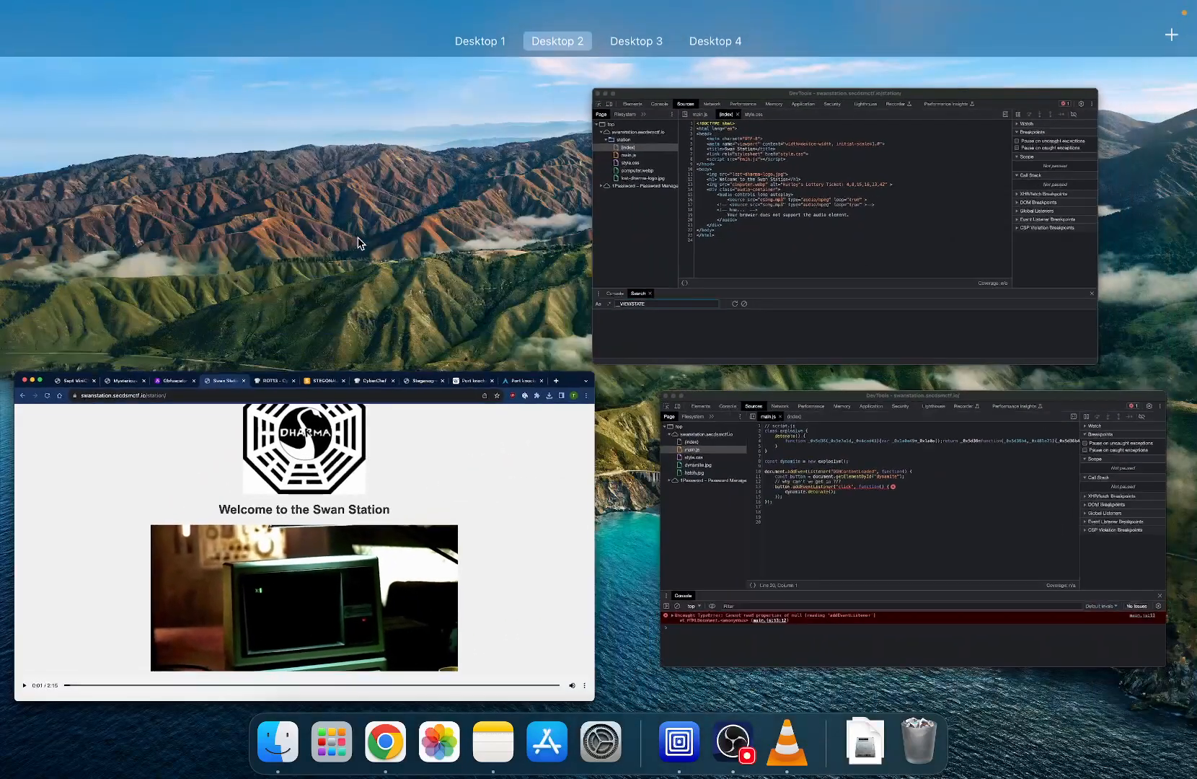
pyautogui.click(800, 203)
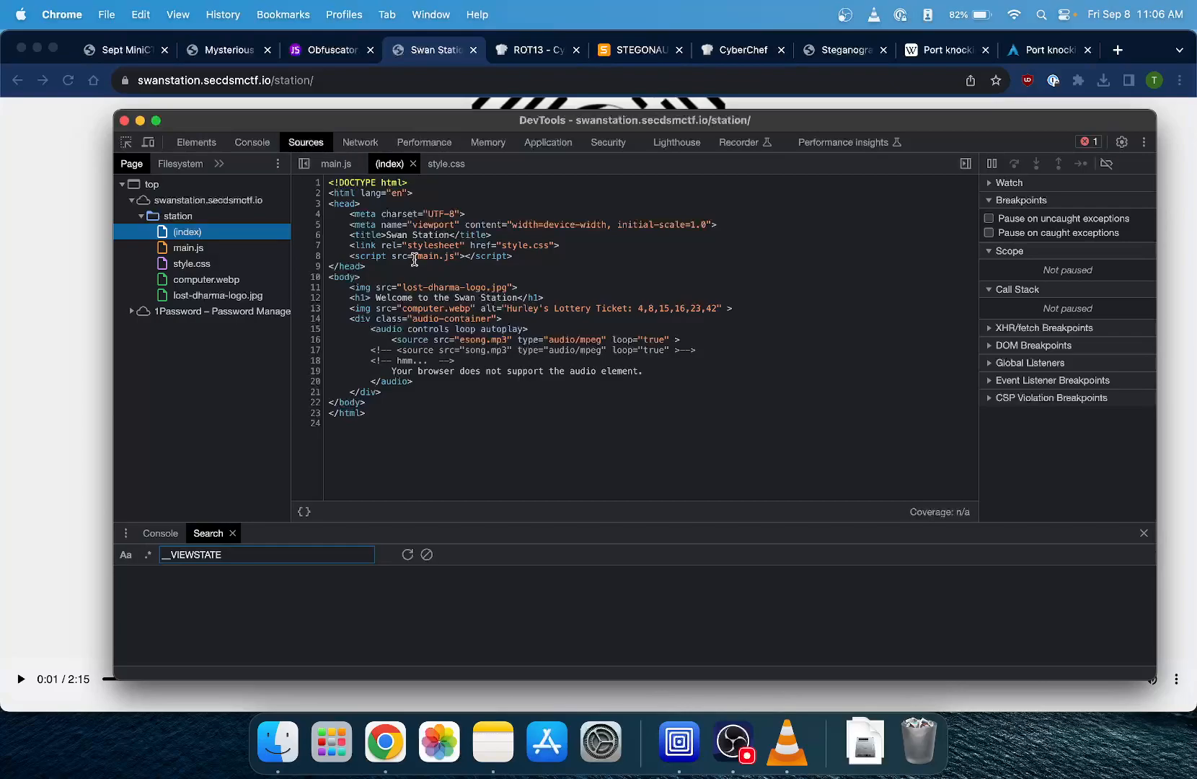
pyautogui.click(217, 248)
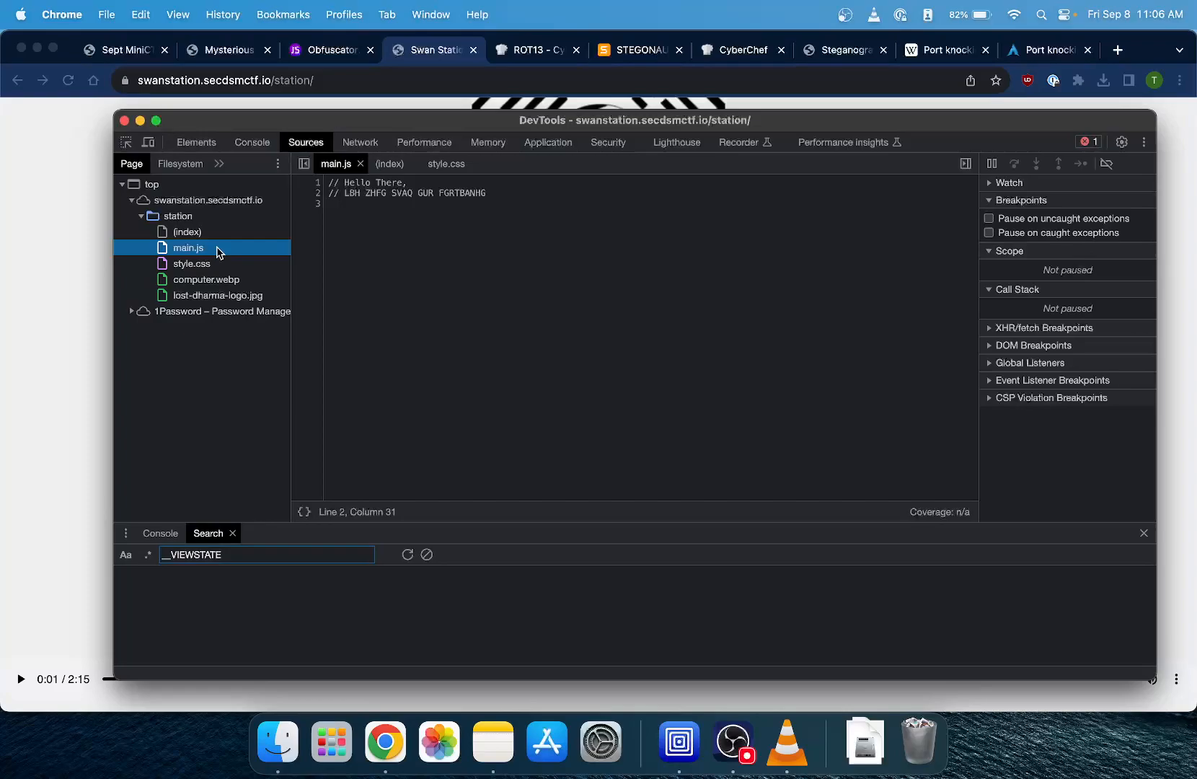
# - Review the ROT13 decoding of the main.js comment in CyberChef and bring up the Stegonaut audio steganography site
pyautogui.click(509, 52)
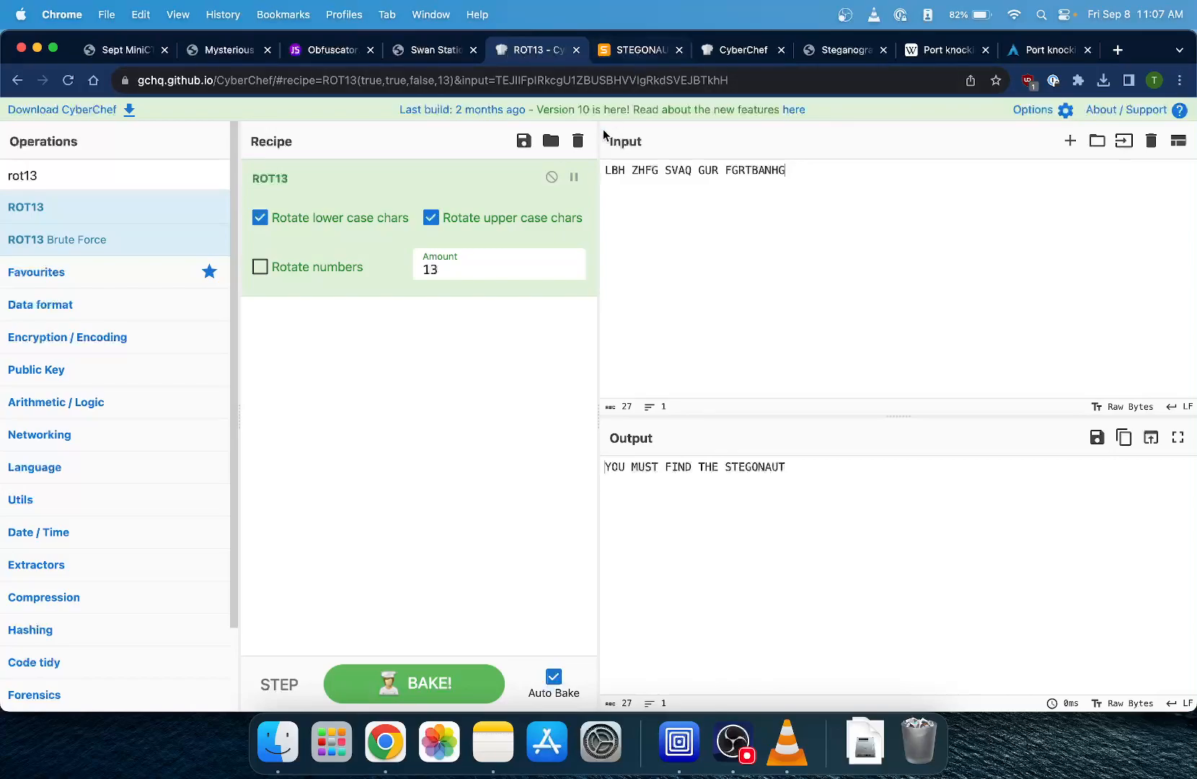
pyautogui.click(631, 51)
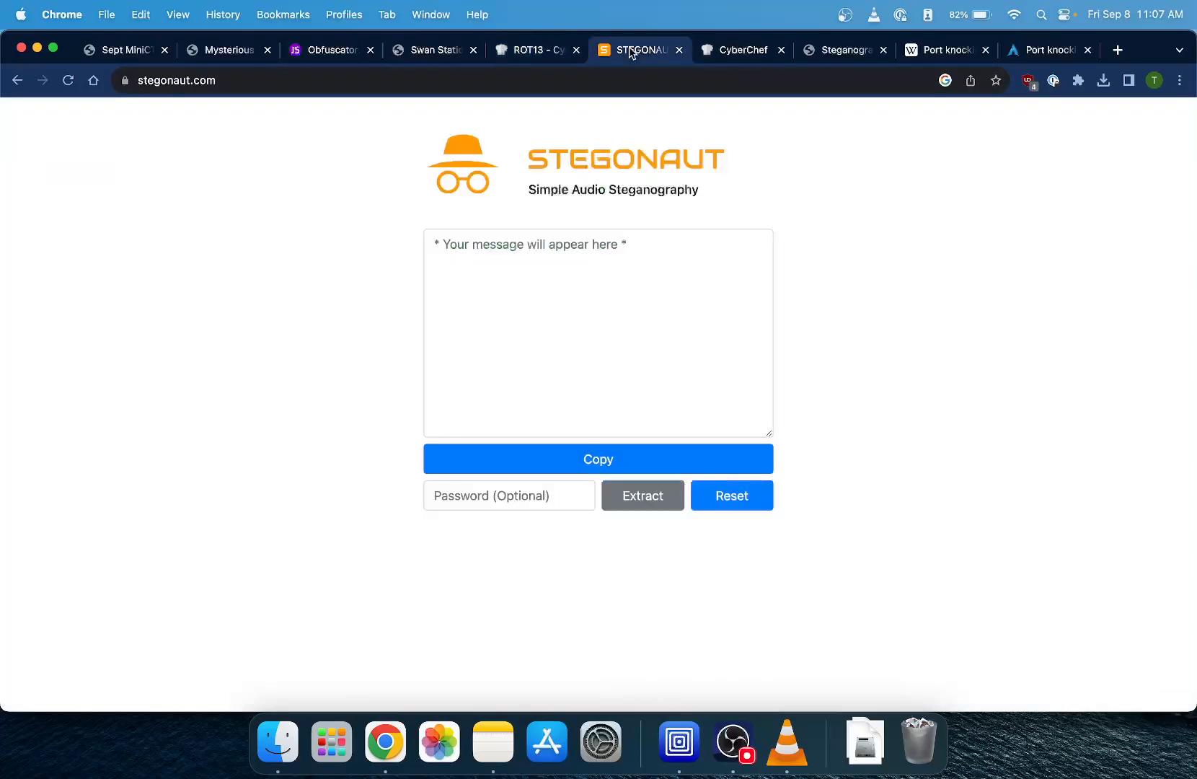
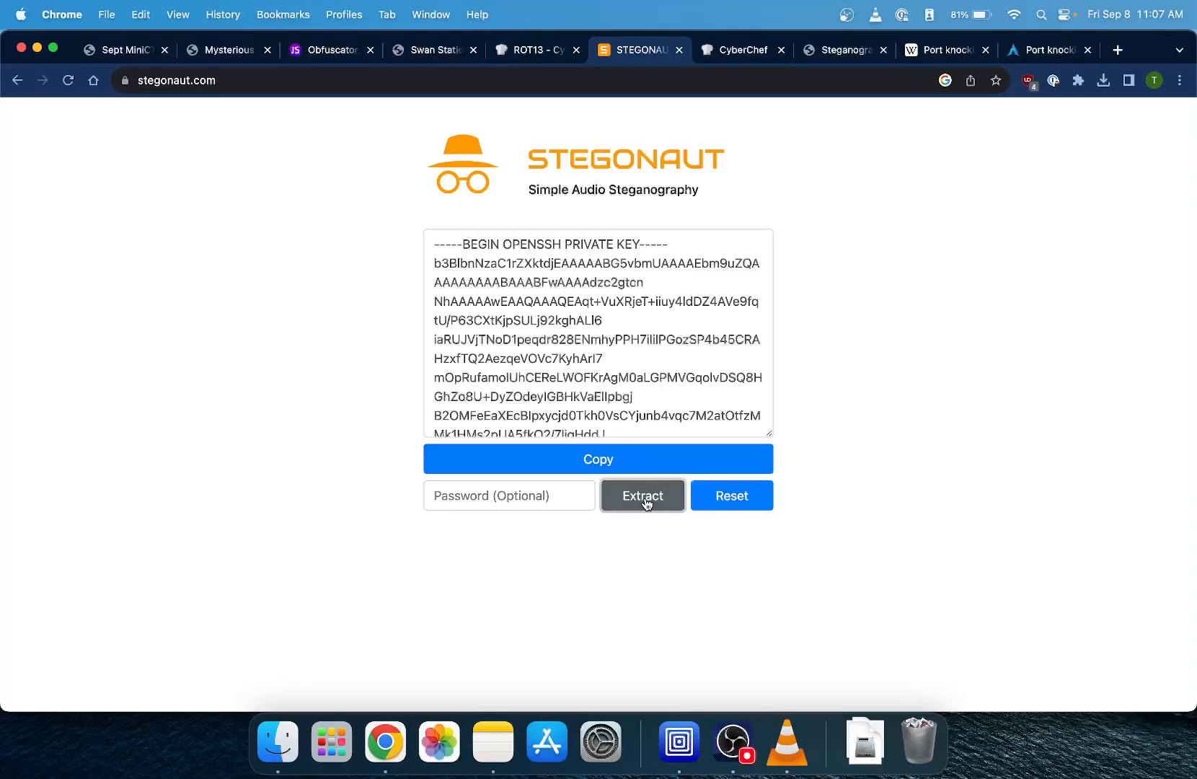
# - Enlarge the Stegonaut output box and read through the extracted OpenSSH private key from beginning to end
pyautogui.moveTo(771, 431); pyautogui.dragTo(771, 519)
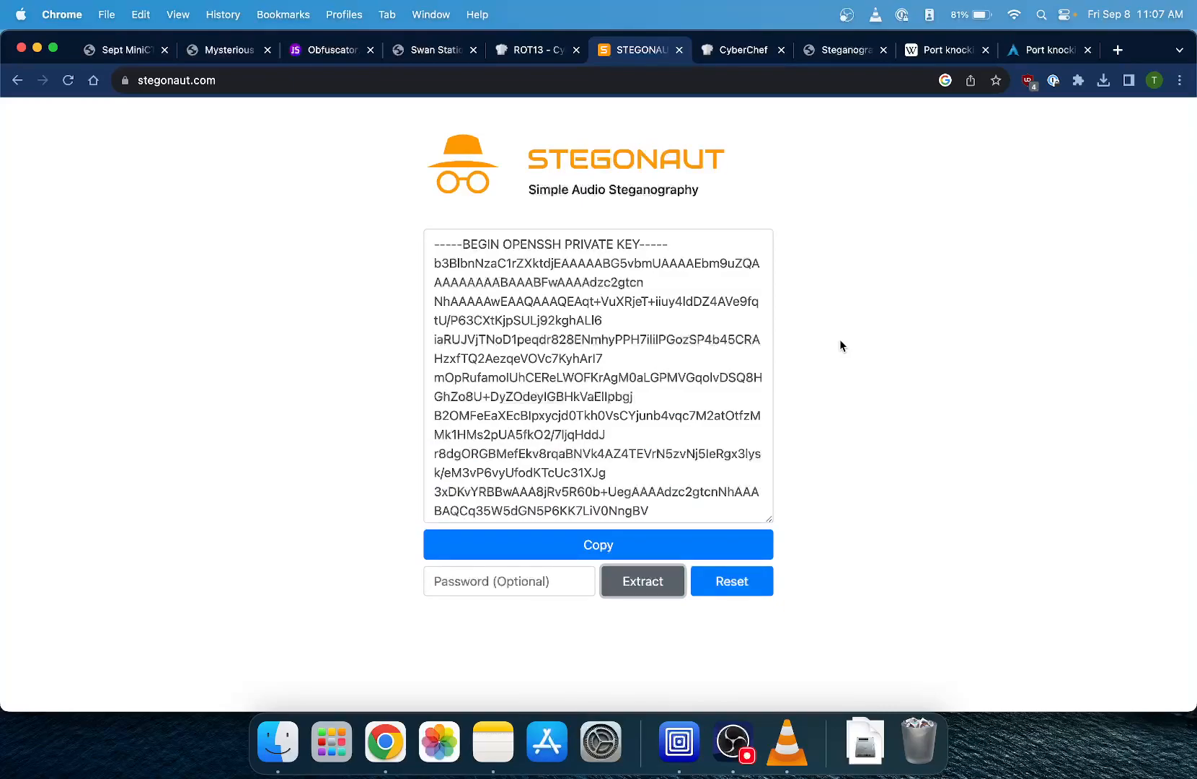
pyautogui.scroll(-5, 694, 352)
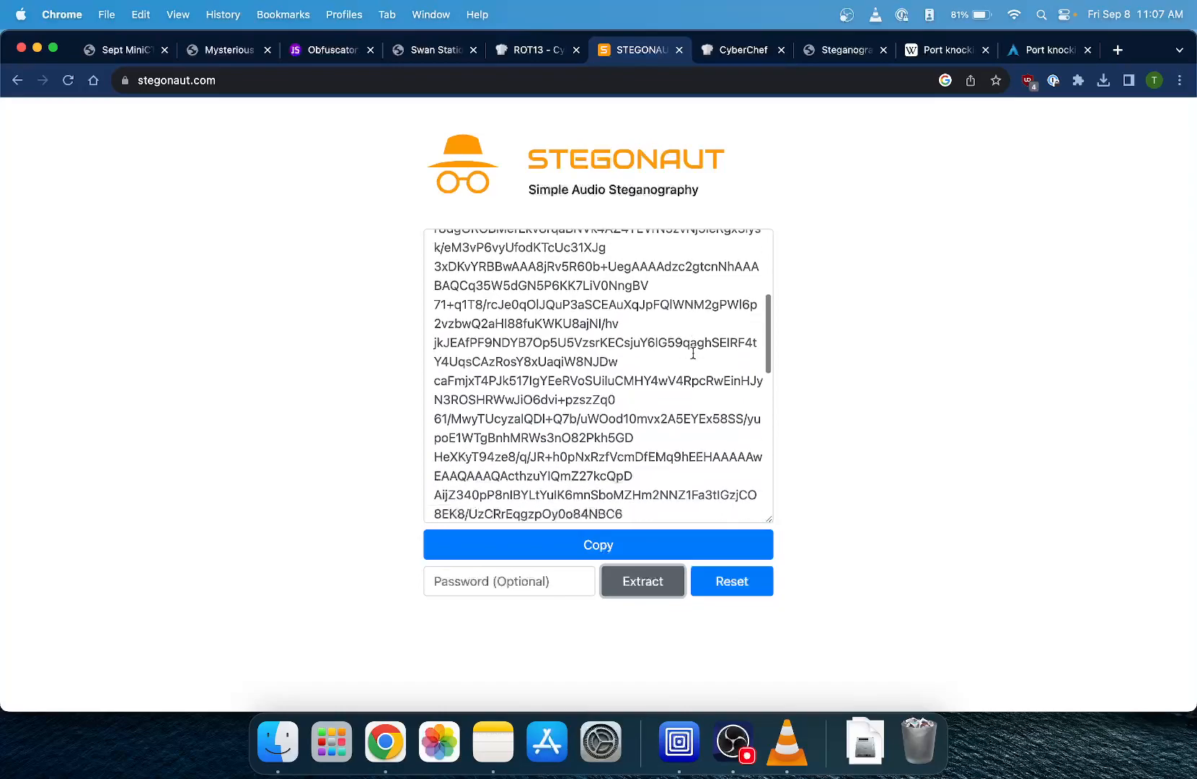
pyautogui.scroll(-10, 693, 352)
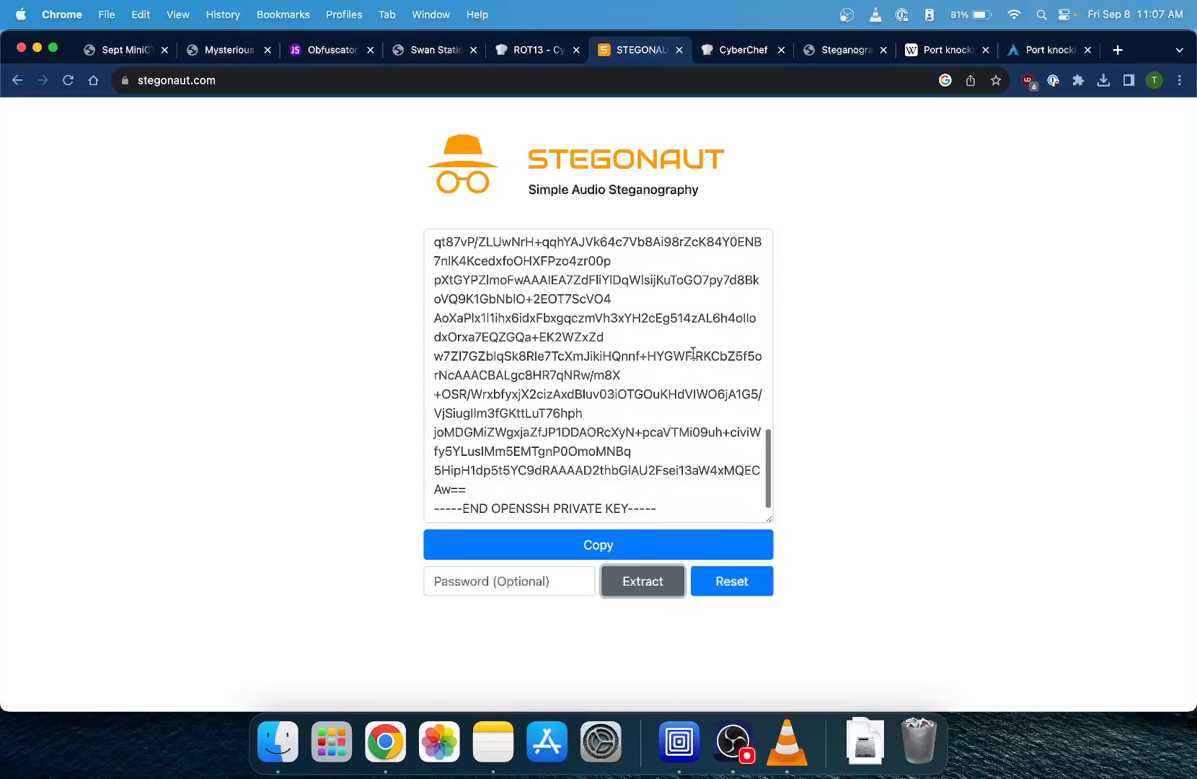
pyautogui.scroll(15, 506, 352)
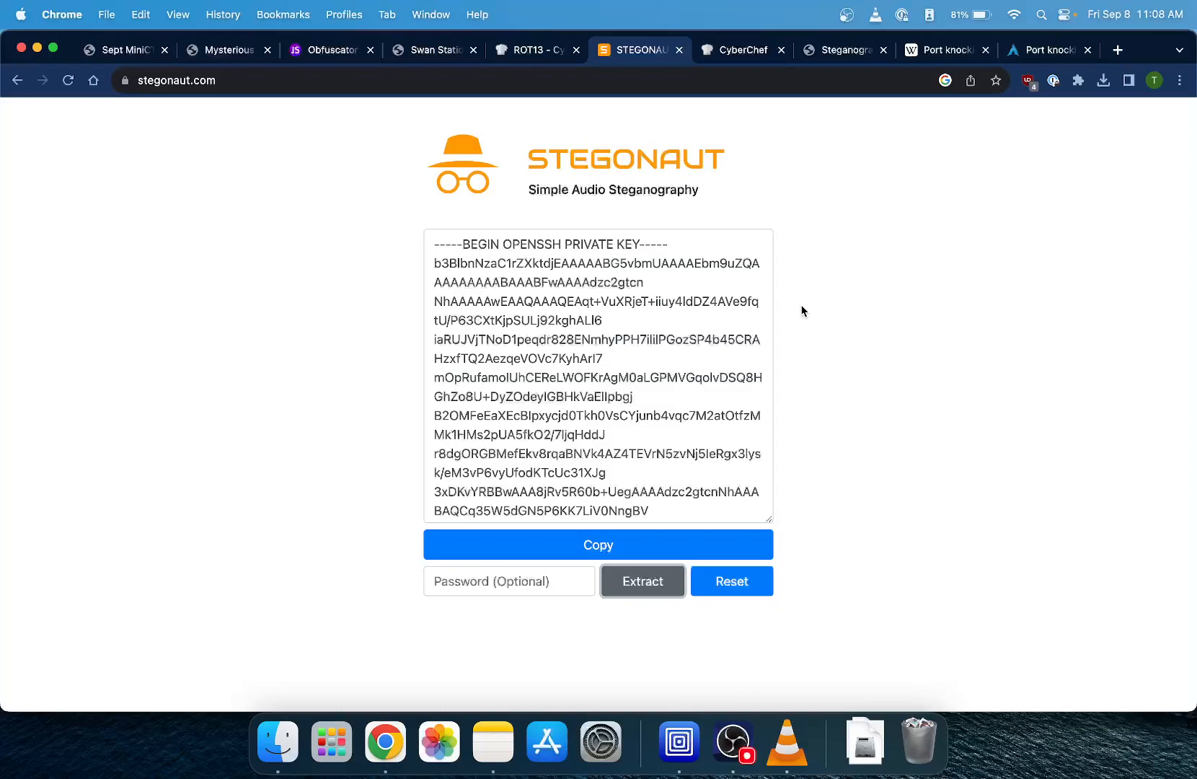
# - Switch to the Kali virtual machine and examine the terminal's nslookup output and nmap port scan of the swanstation.secdsmctf.io server
pyautogui.hotkey('ctrl', 'Right')
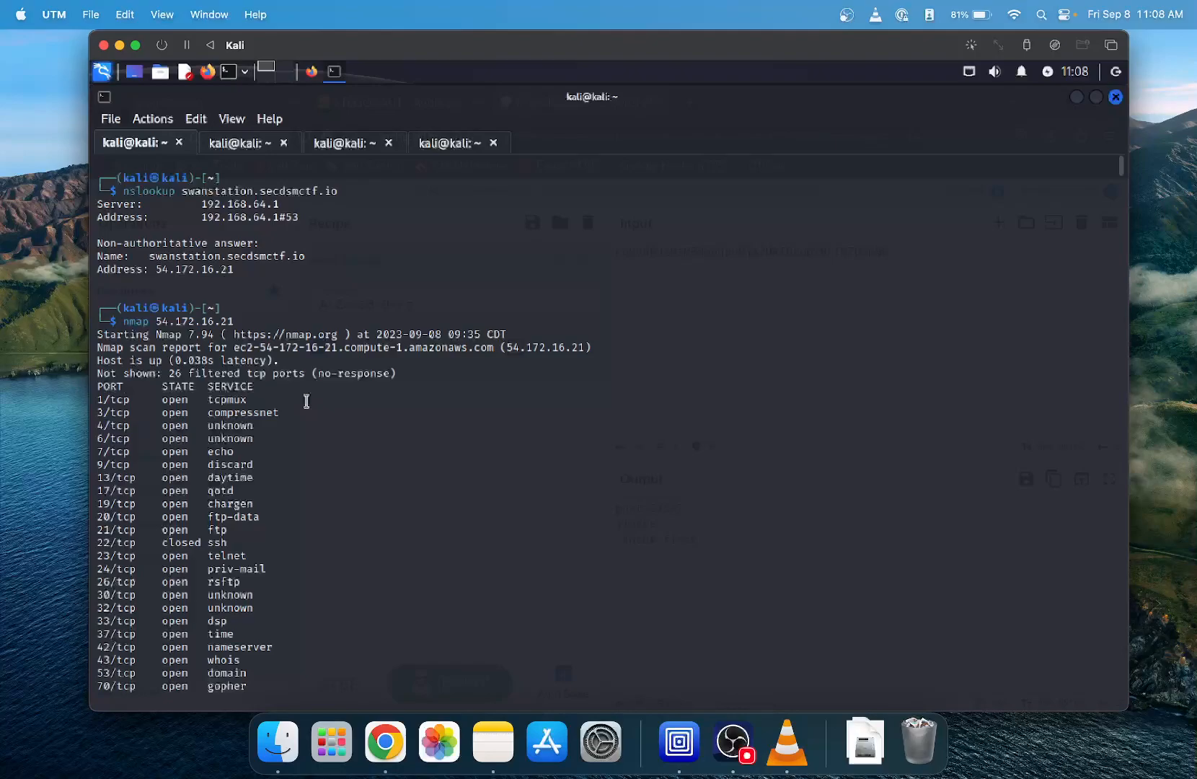
pyautogui.scroll(-8, 372, 469)
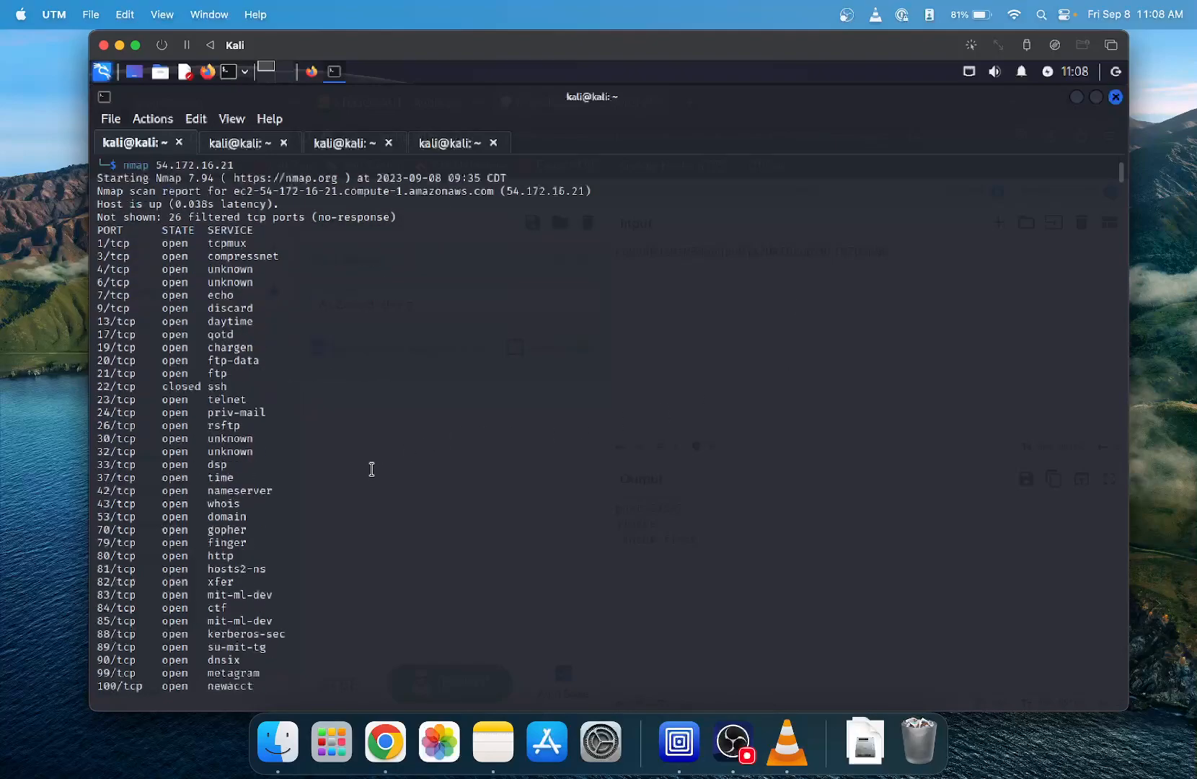
pyautogui.scroll(-11, 372, 469)
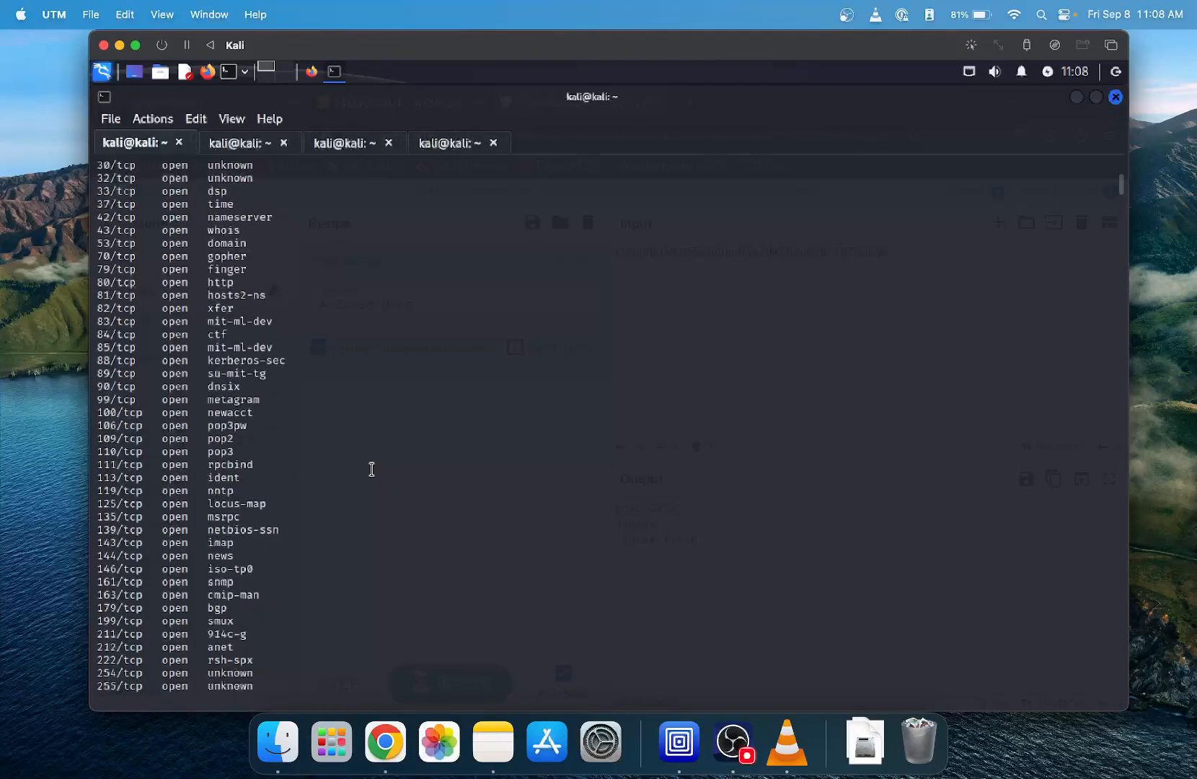
pyautogui.scroll(-20, 371, 468)
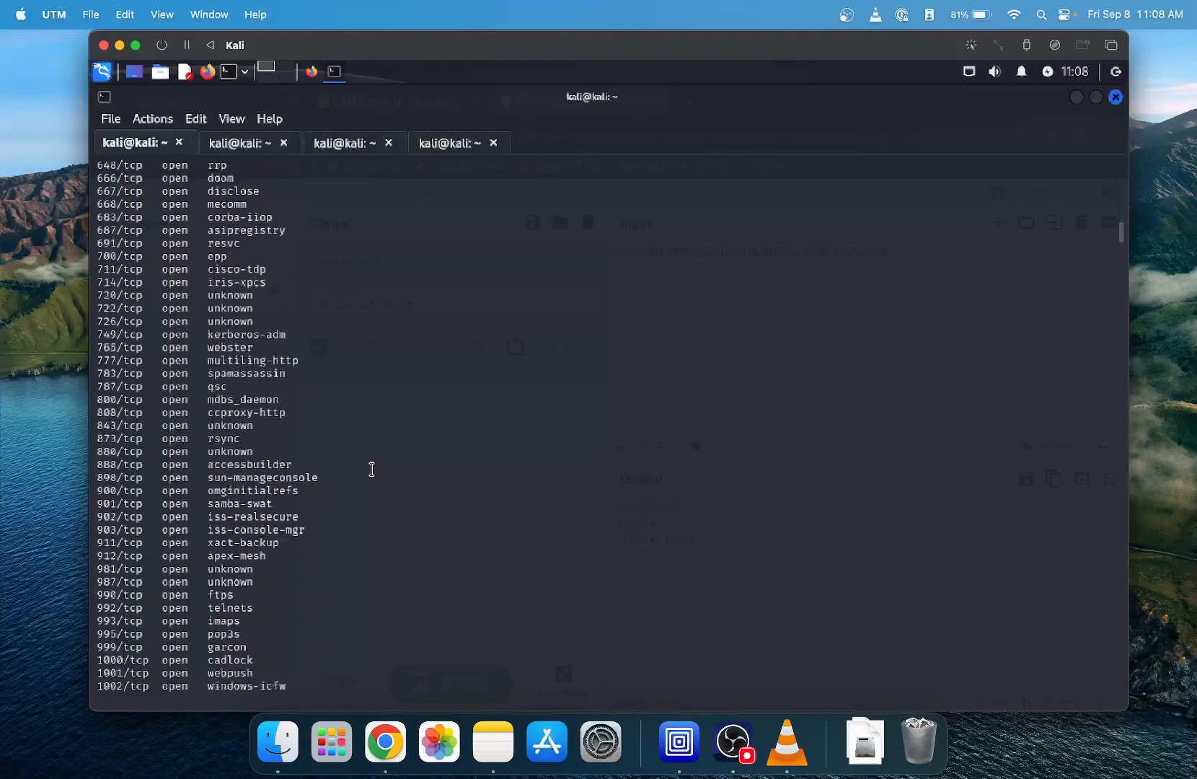
pyautogui.scroll(-20, 371, 468)
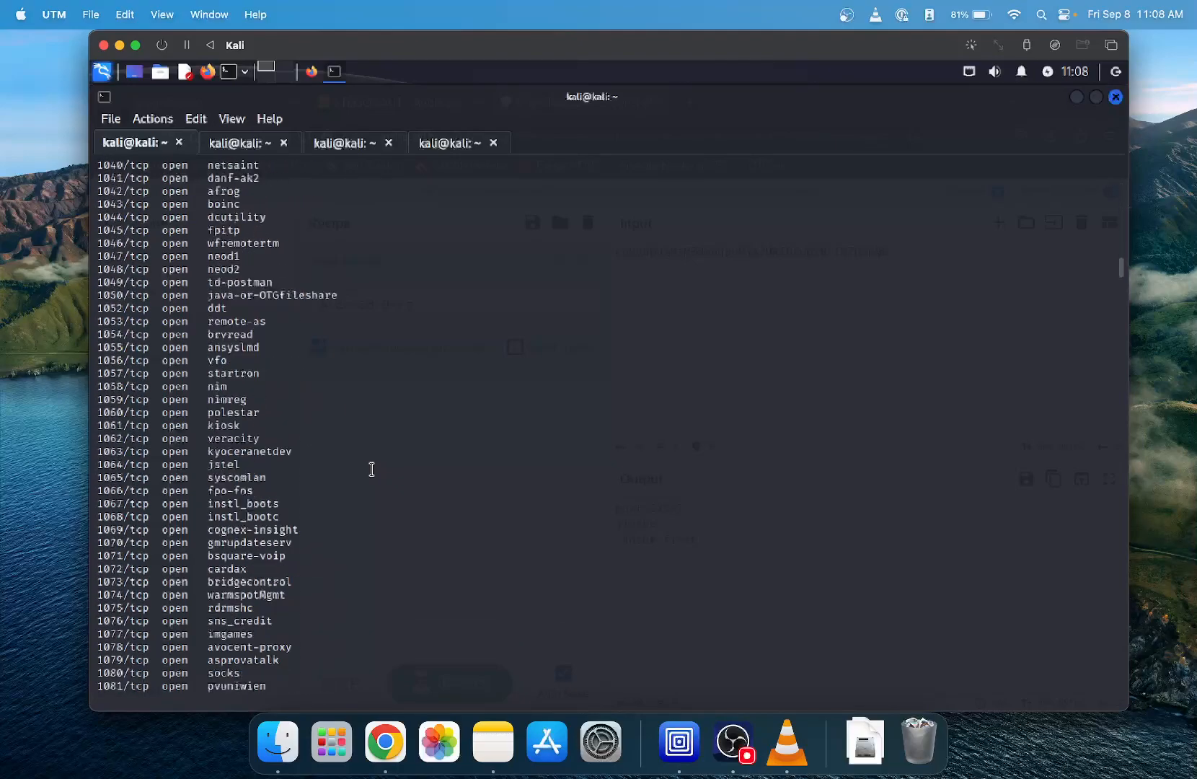
pyautogui.scroll(-20, 372, 469)
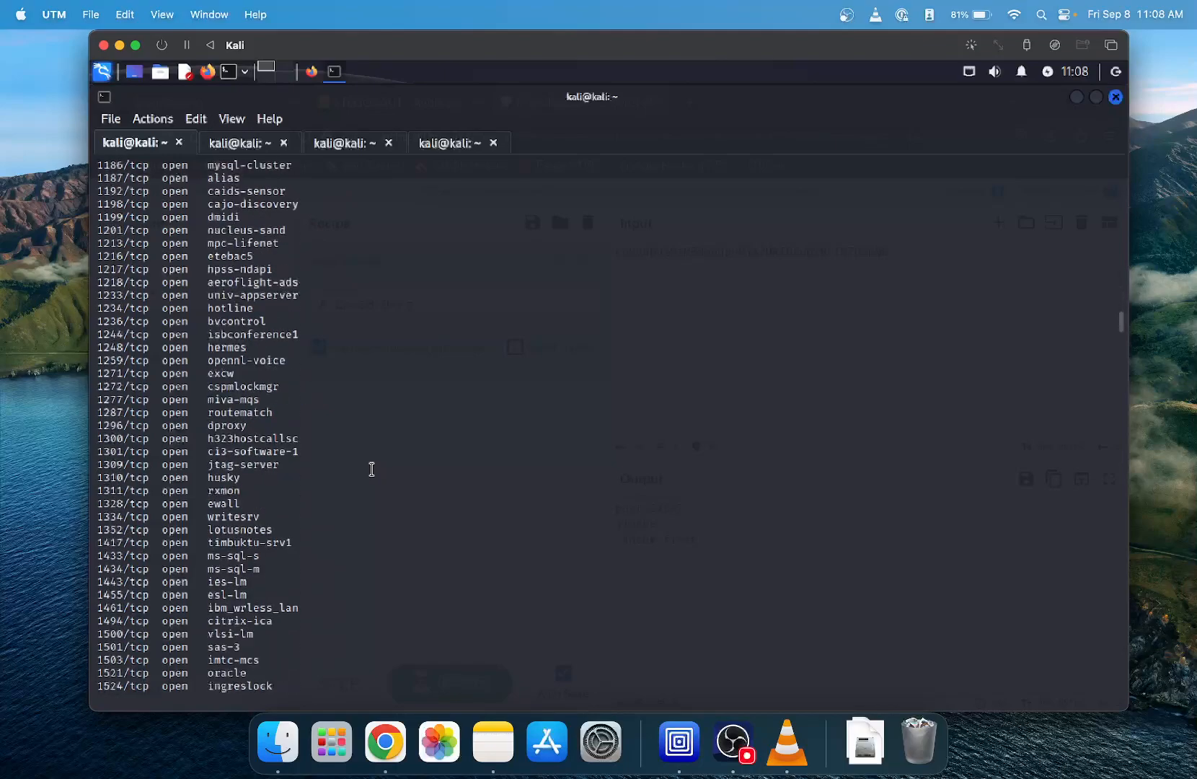
pyautogui.scroll(-20, 371, 470)
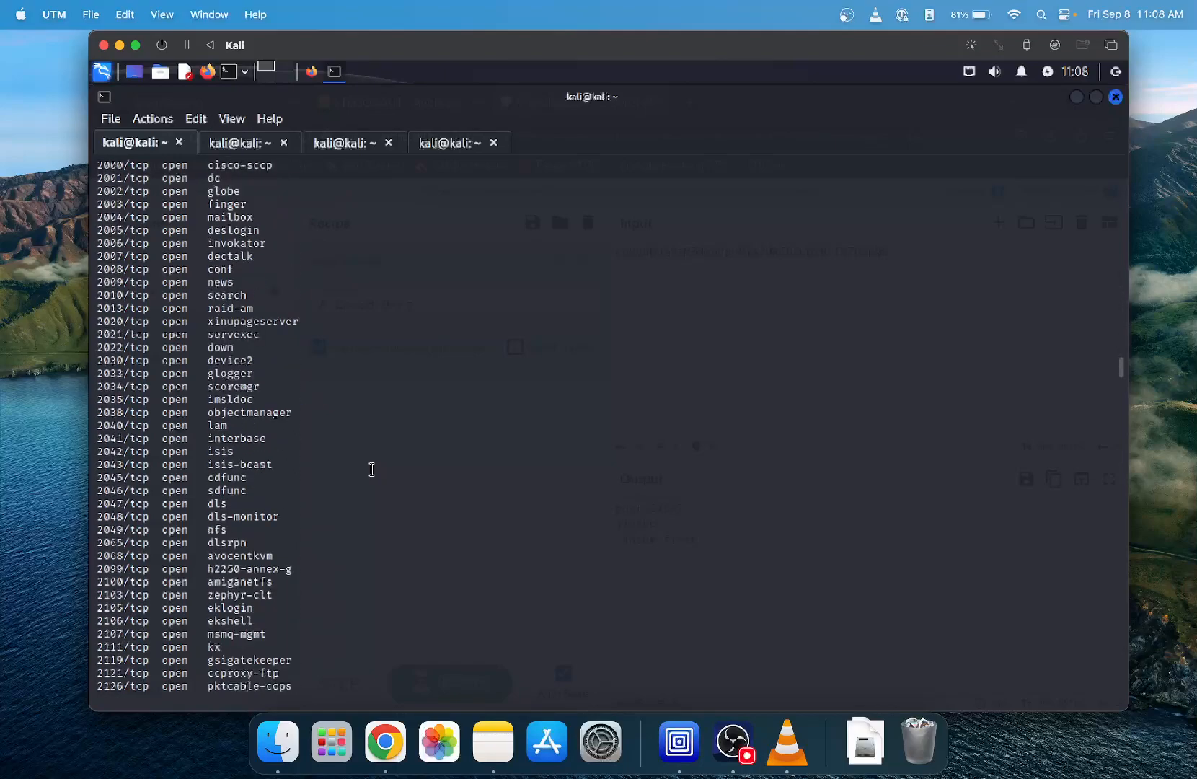
pyautogui.scroll(-18, 372, 468)
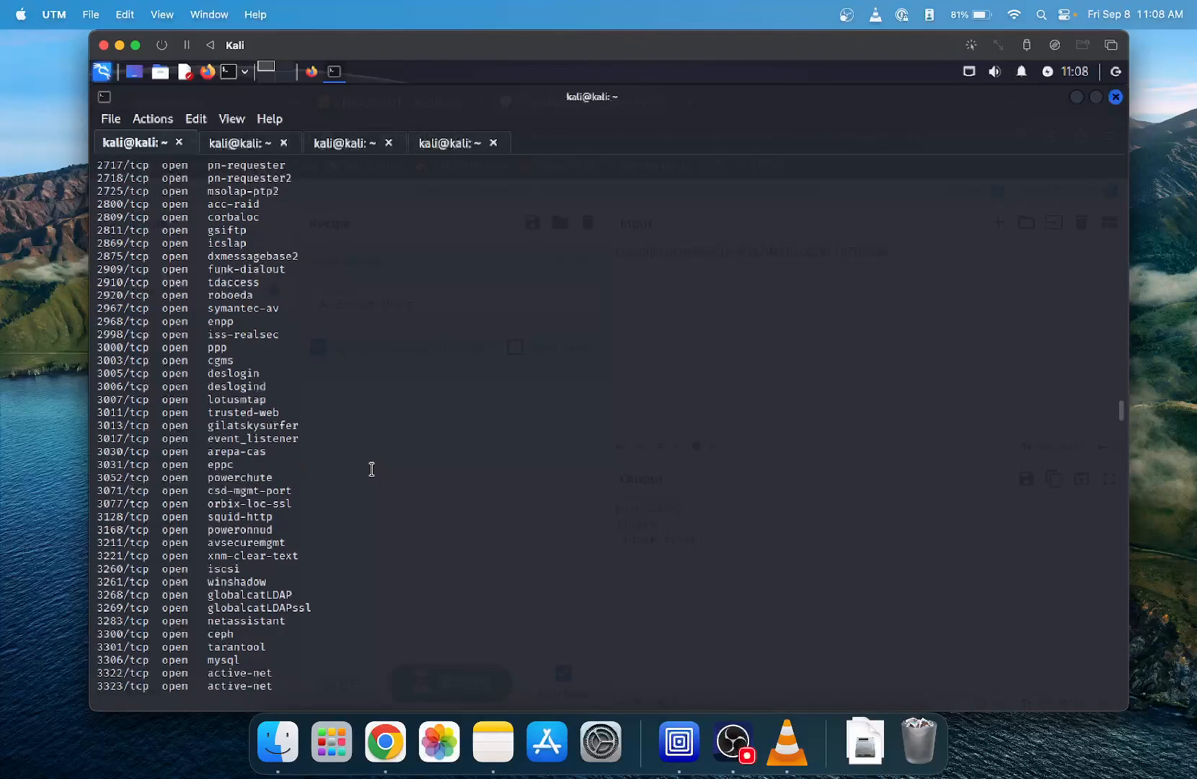
pyautogui.scroll(20, 371, 468)
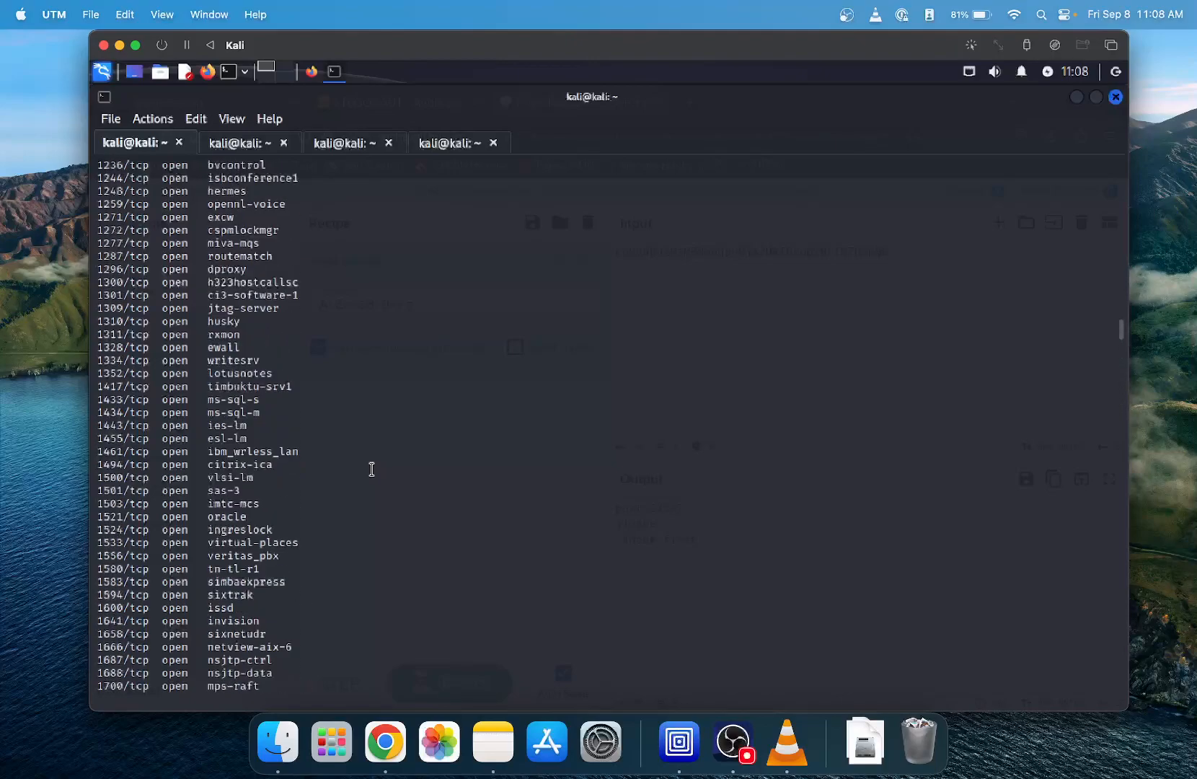
pyautogui.scroll(7, 371, 469)
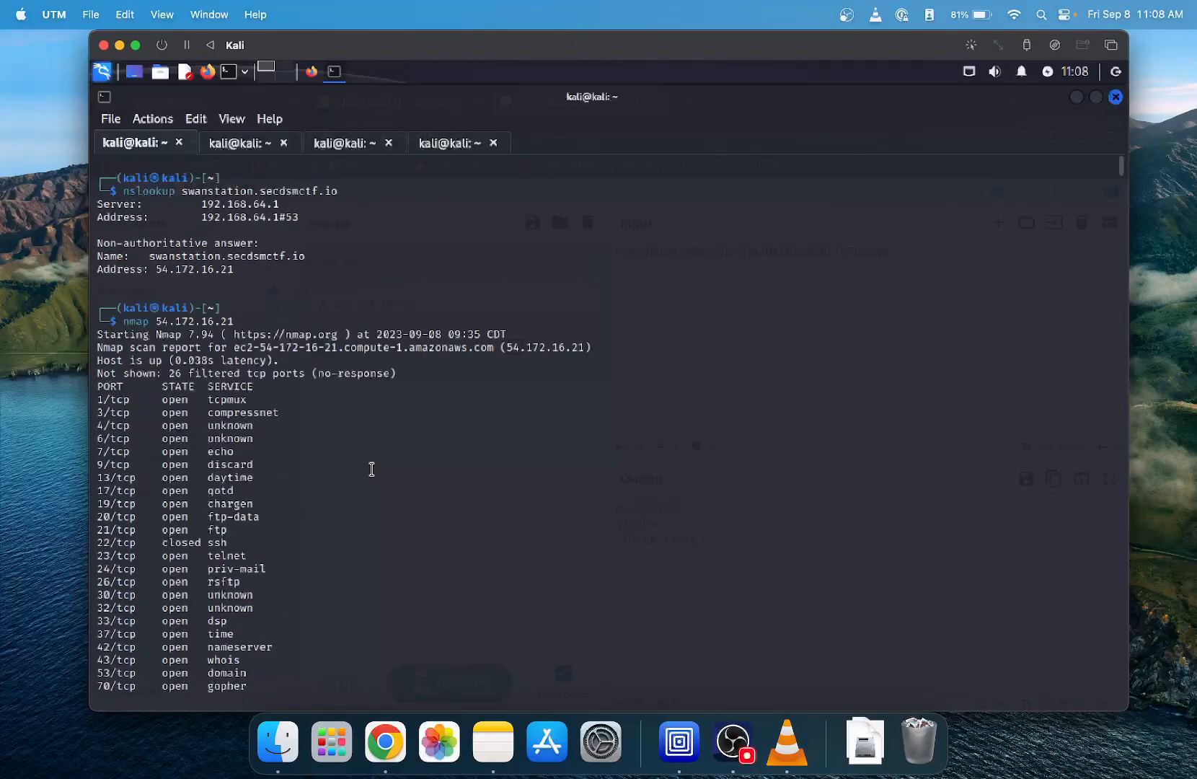
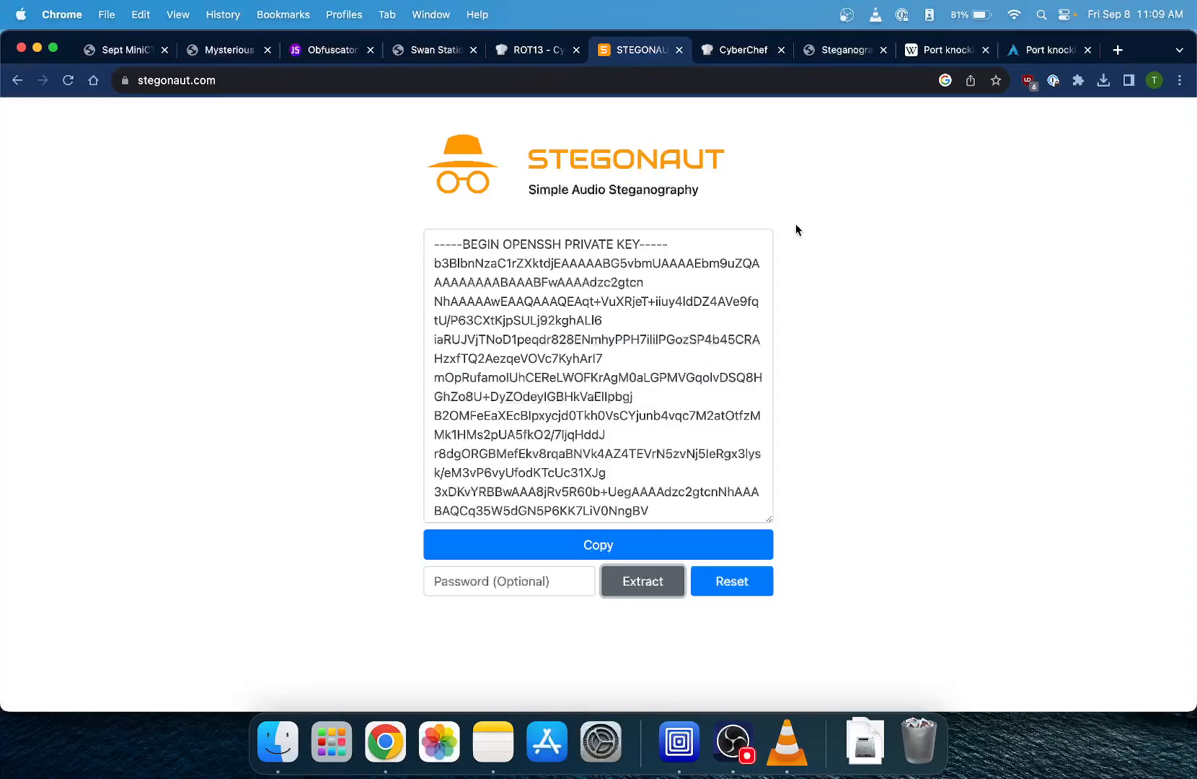
# - Review the Swan Station welcome page and the Steganography Online image decoder
pyautogui.click(430, 51)
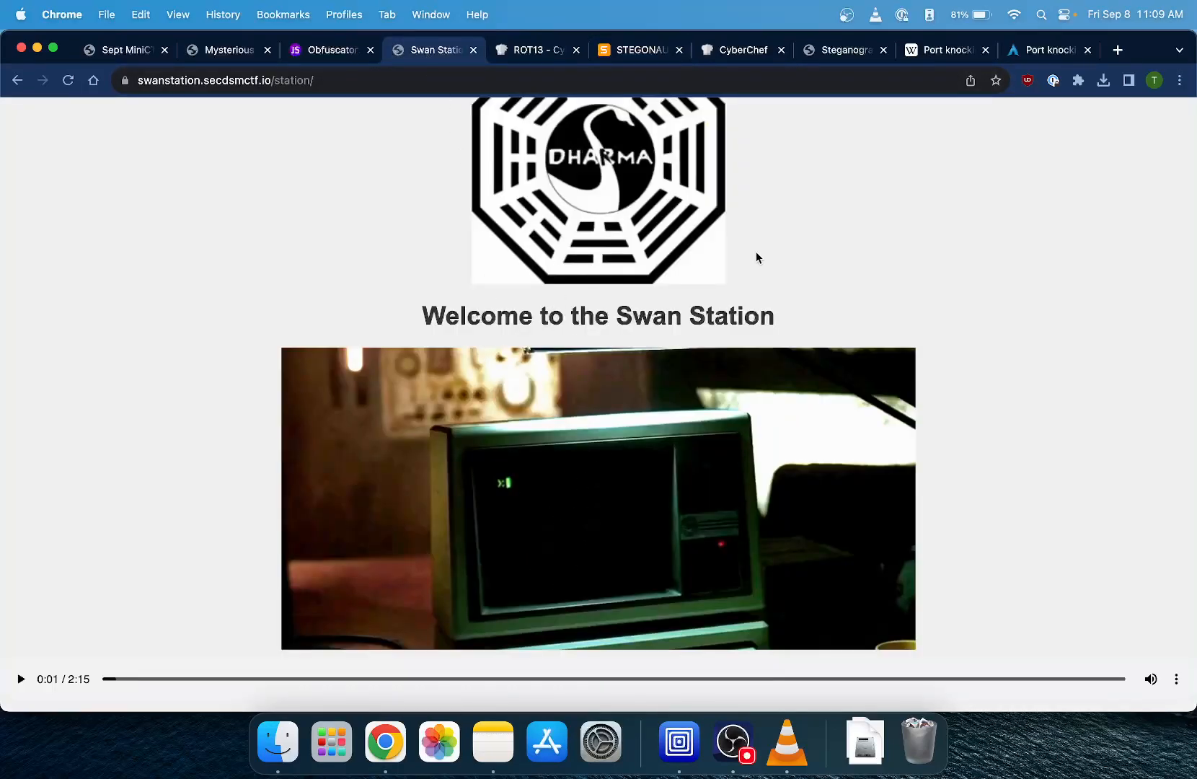
pyautogui.click(836, 58)
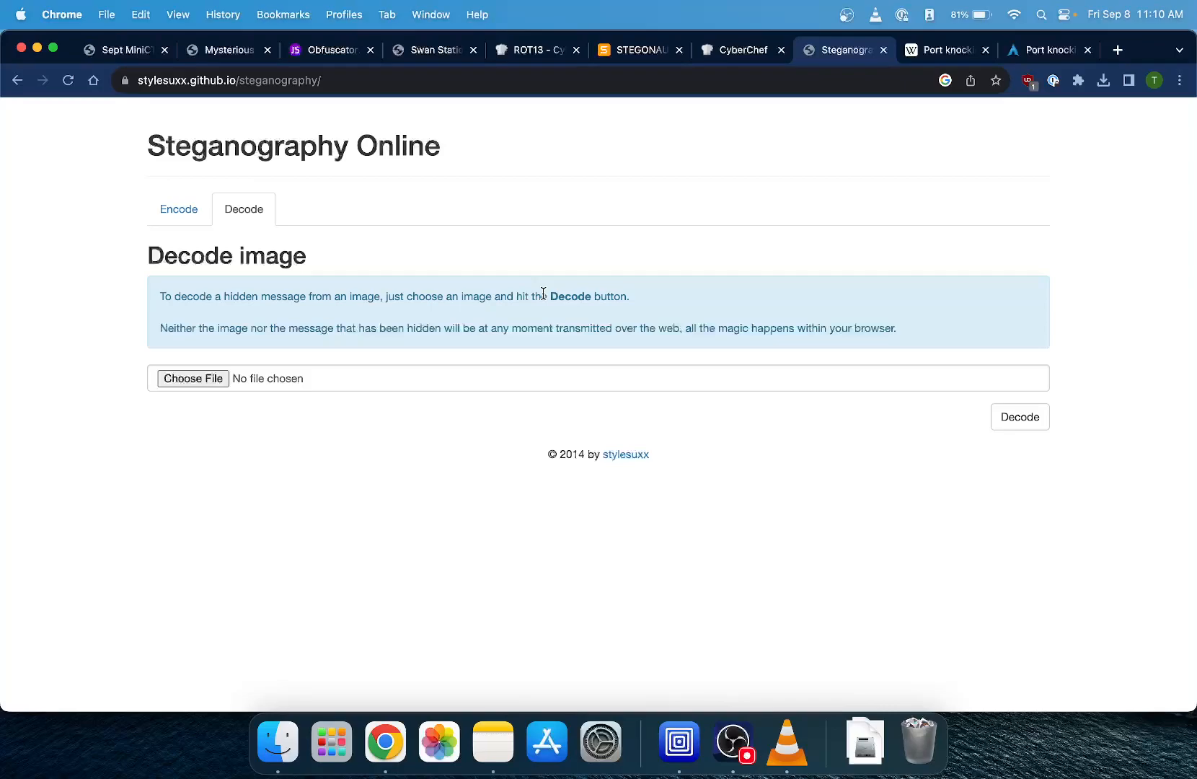
# - Switch to the Kali virtual machine and examine the terminal session with the wget downloads from 54.172.16.21 on ports 4, 8 and 15
pyautogui.hotkey('ctrl', 'Right')
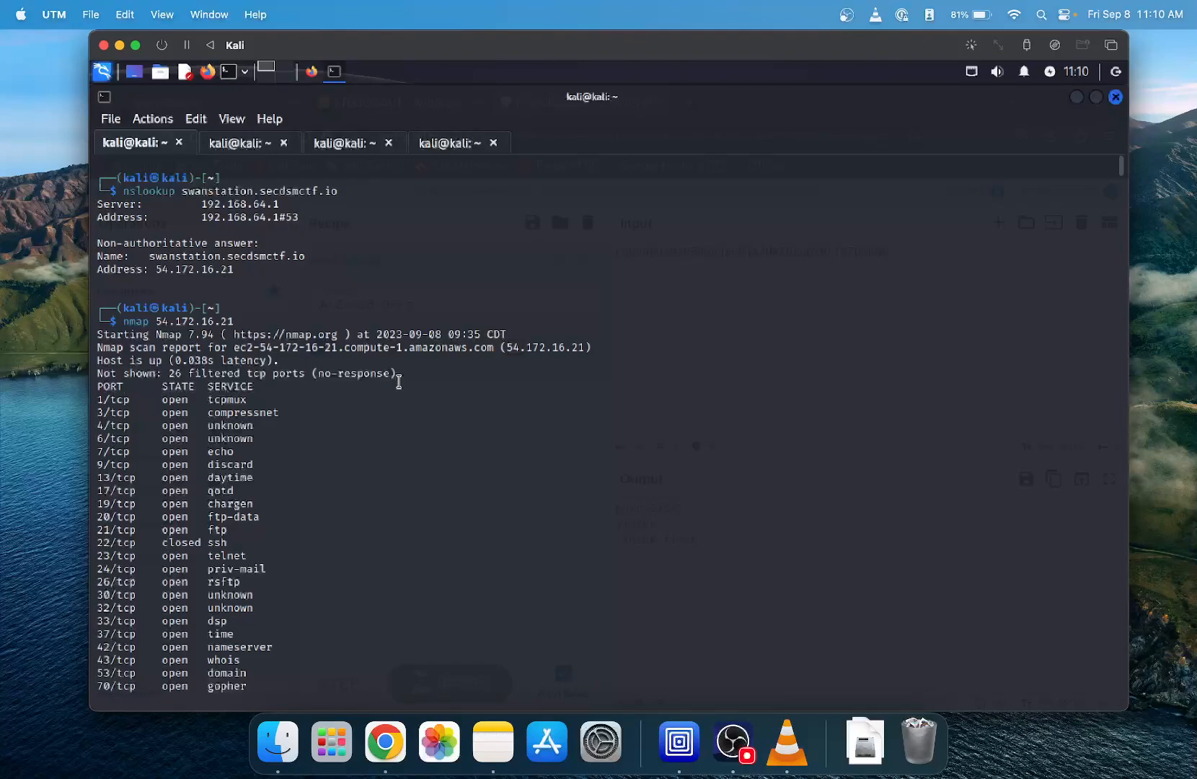
pyautogui.click(247, 146)
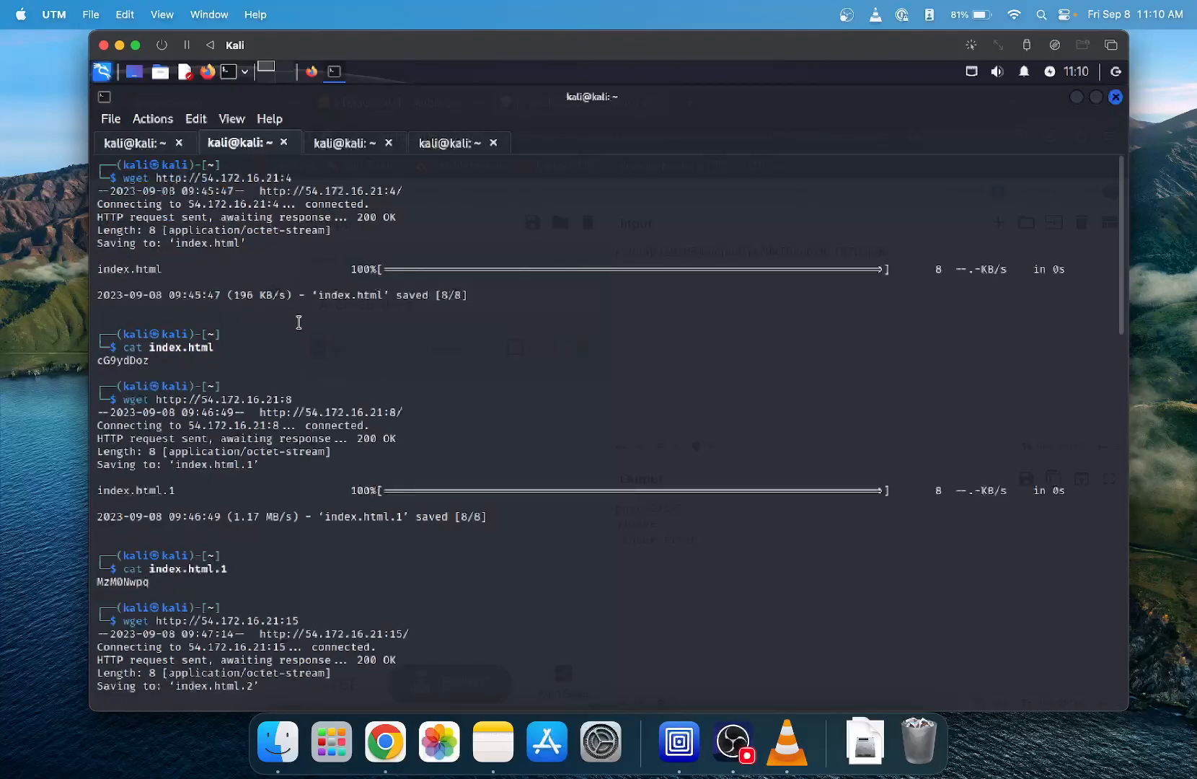
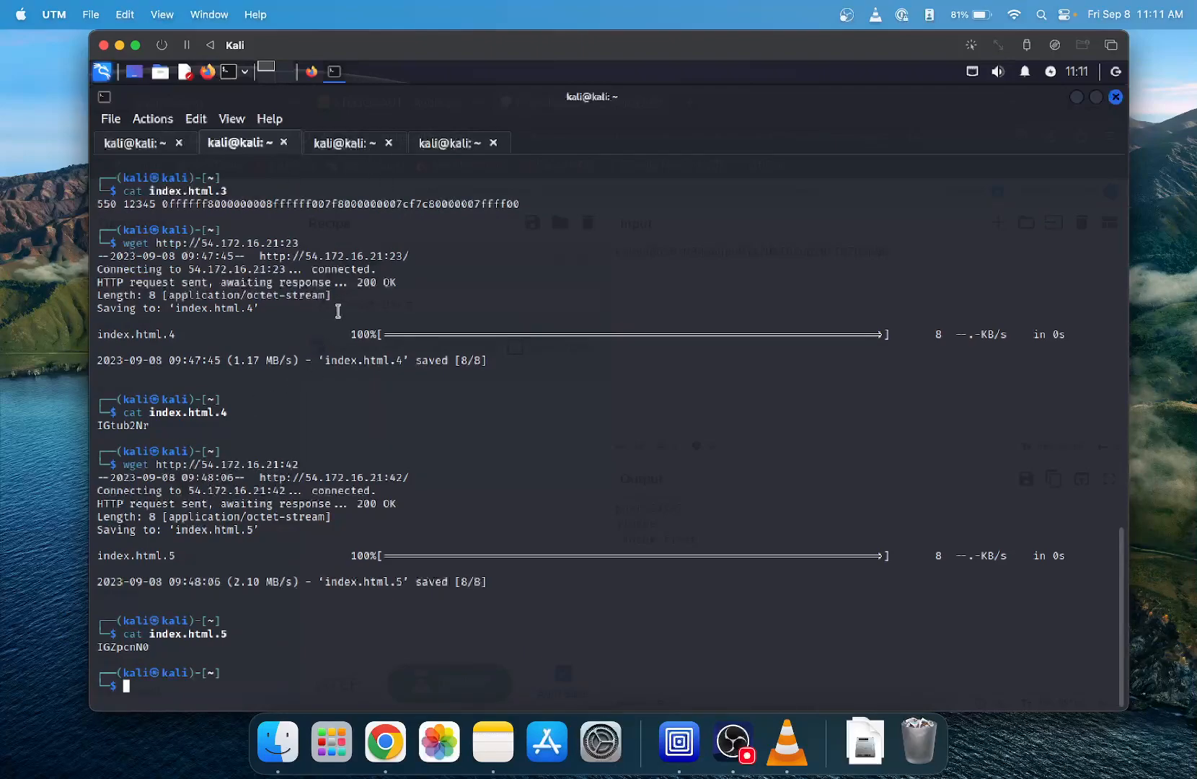
# - Switch to CyberChef in the Kali browser and examine how the first eight characters of the combined Base64 string map to the decoded output
pyautogui.click(310, 72)
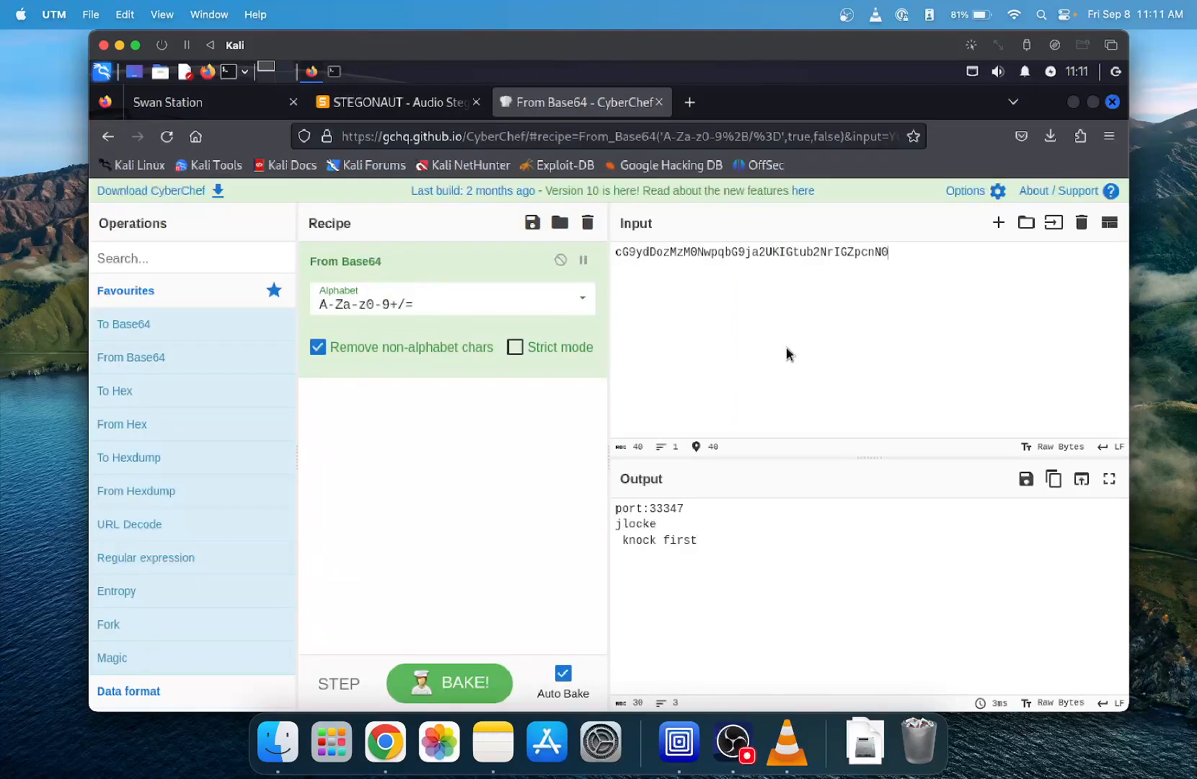
pyautogui.moveTo(670, 252); pyautogui.dragTo(615, 253)
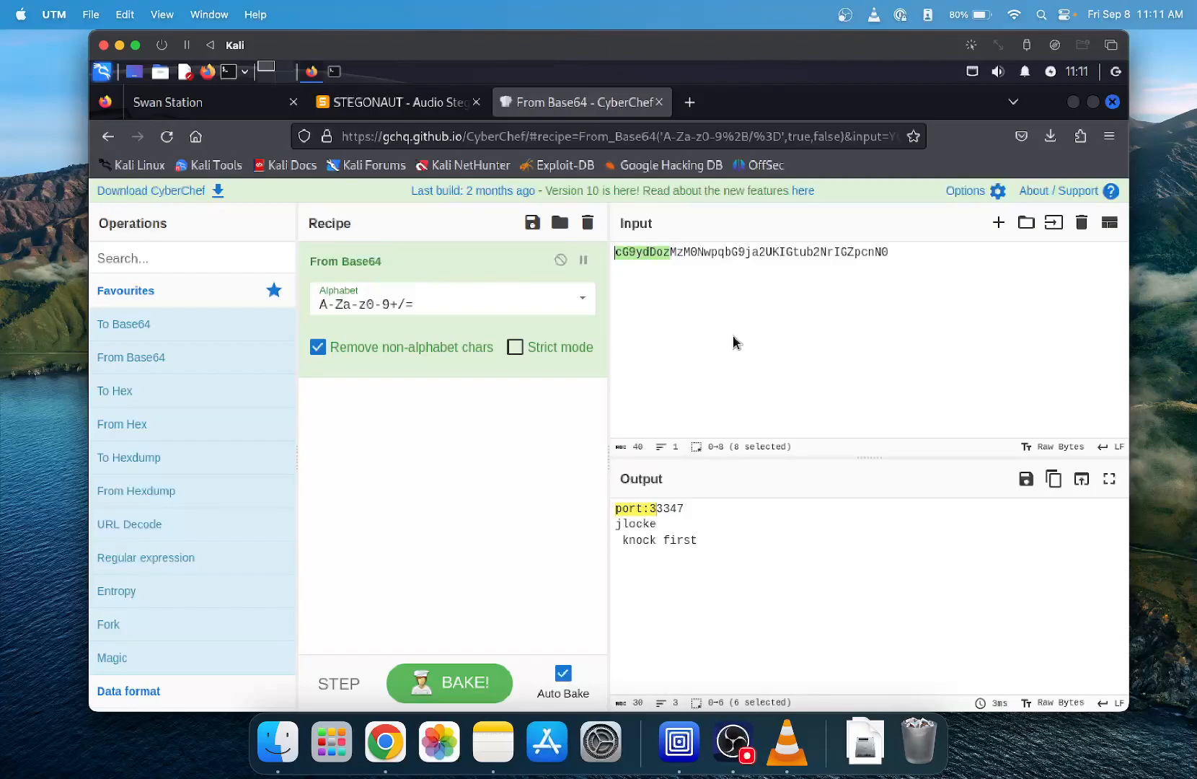
pyautogui.click(906, 250)
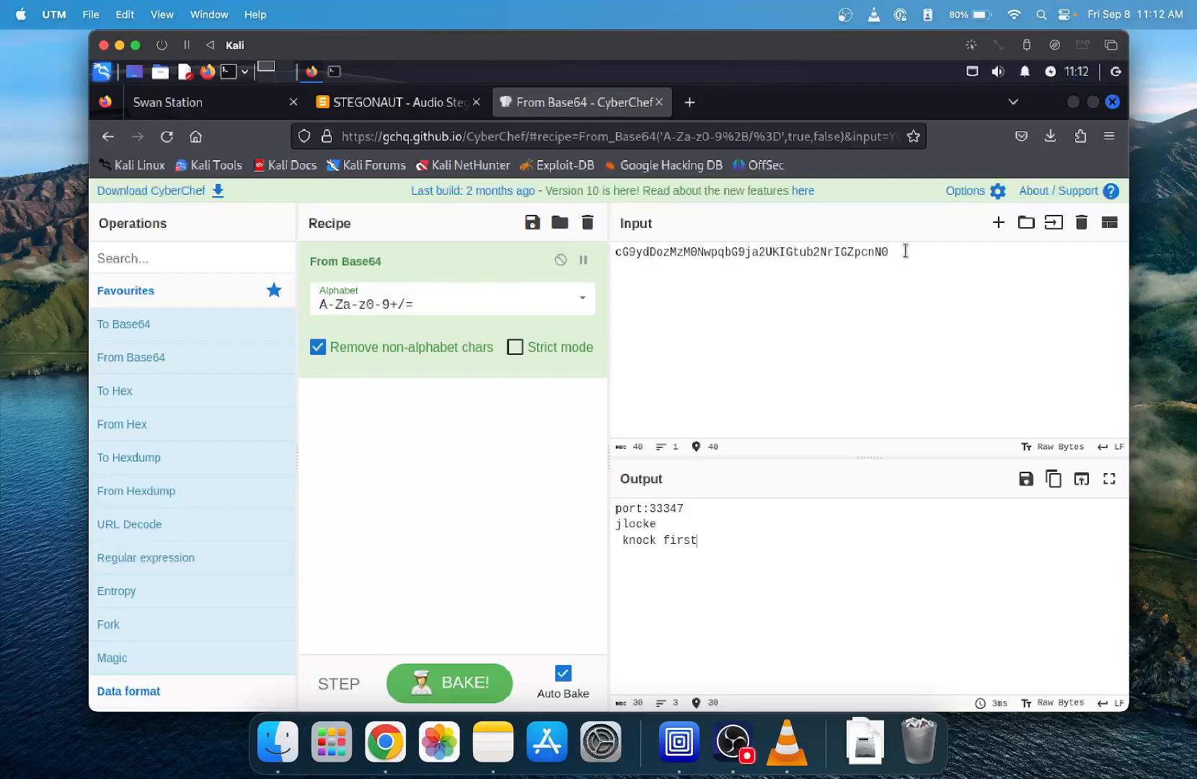
# - Switch to Chrome and read the Wikipedia and ArchWiki articles on port knocking, including the ArchWiki example session with nmap knocks
pyautogui.hotkey('ctrl', 'Left')
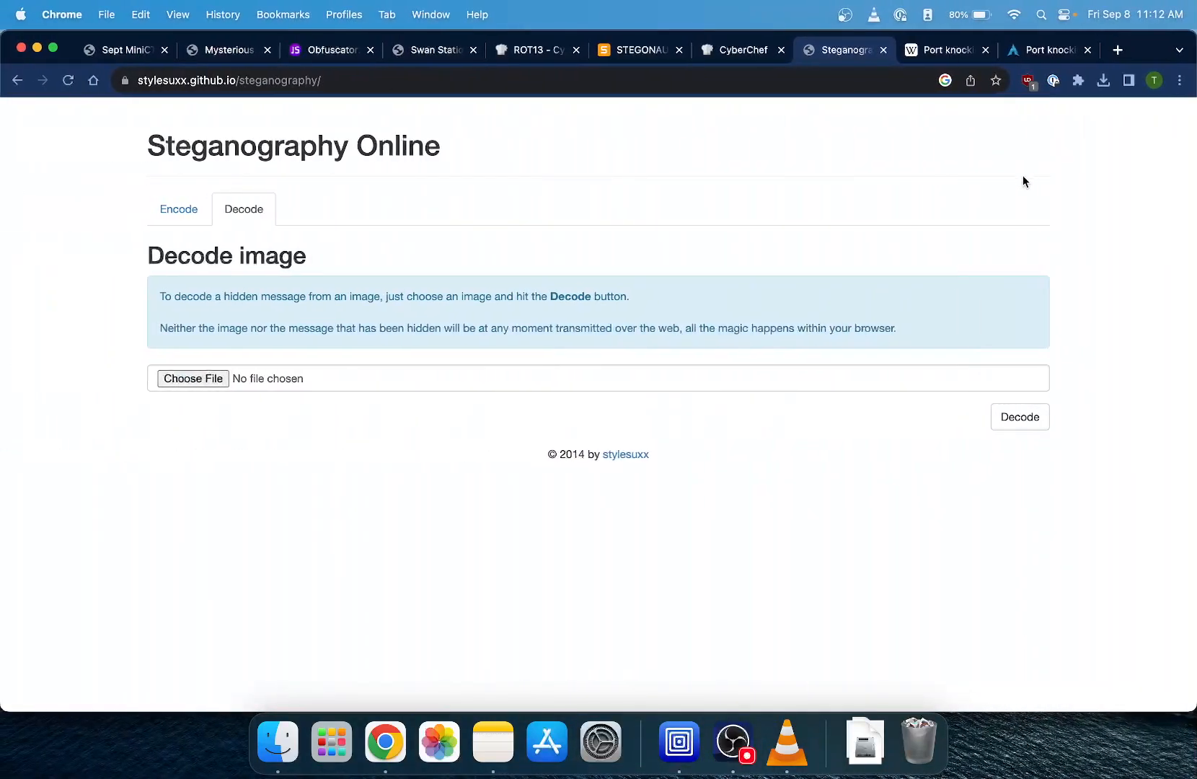
pyautogui.click(950, 50)
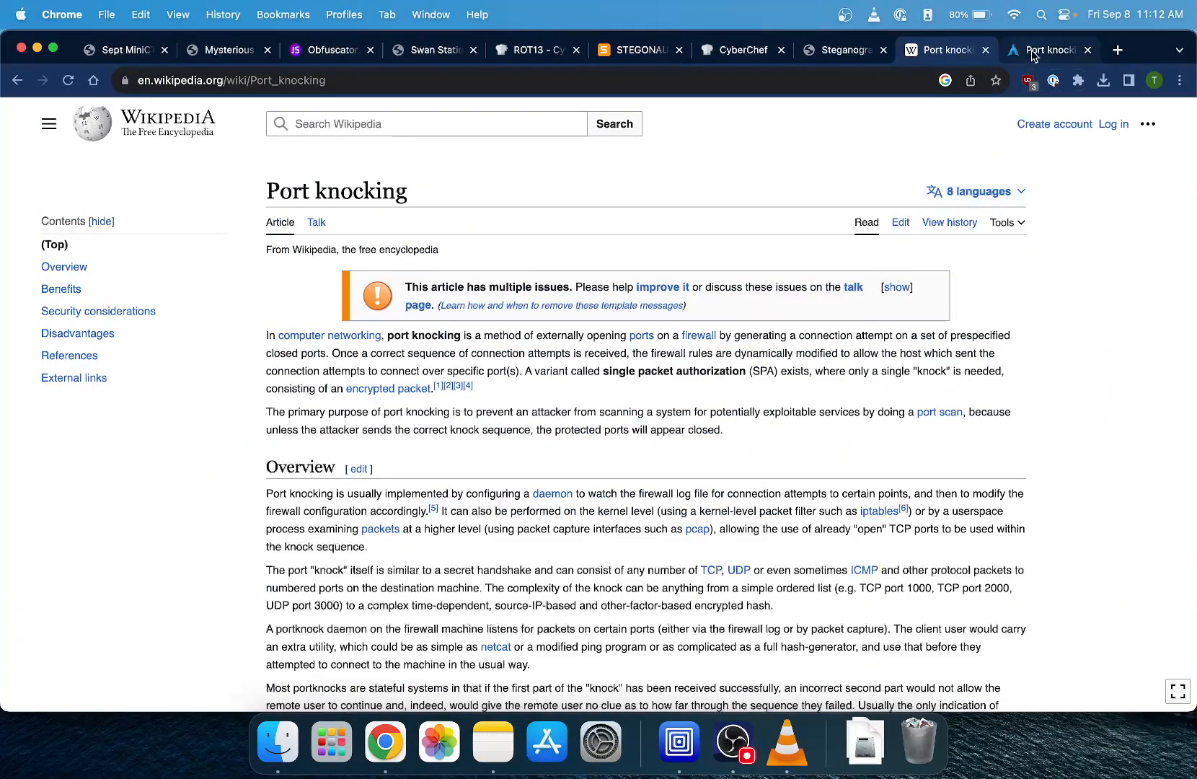
pyautogui.click(1039, 51)
pyautogui.scroll(10, 613, 318)
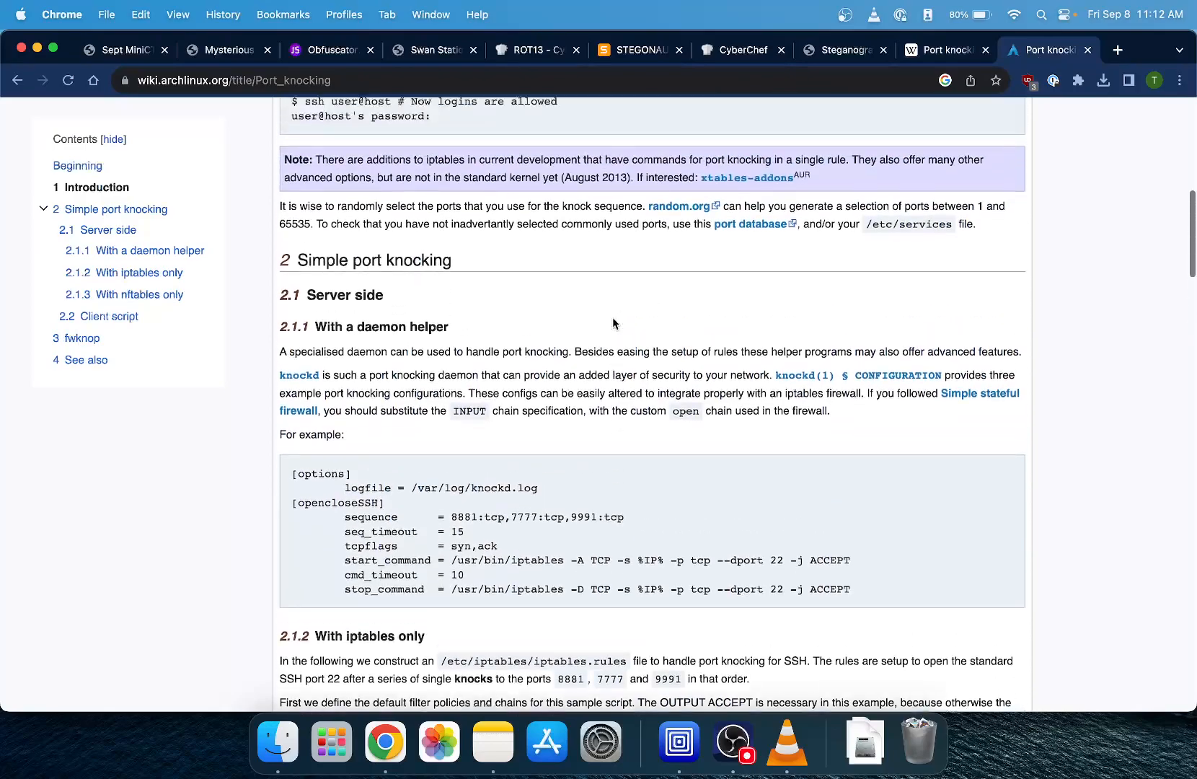
pyautogui.scroll(1, 612, 322)
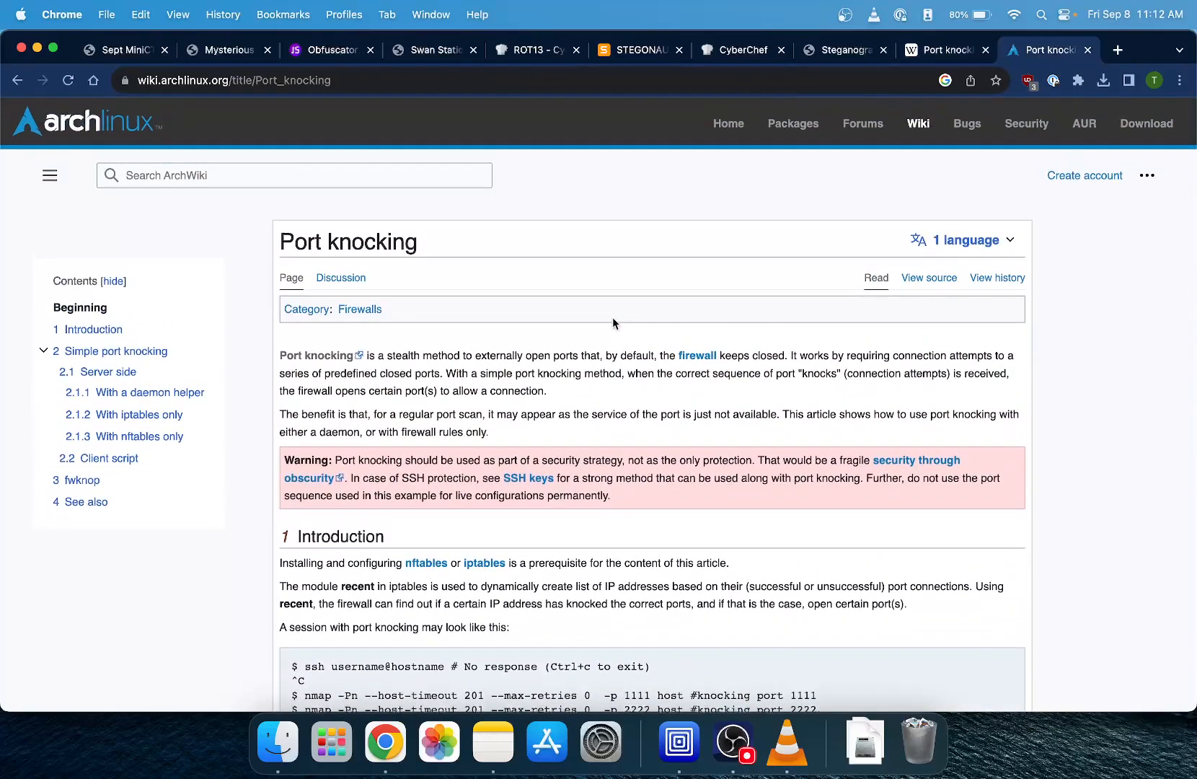
pyautogui.scroll(-5, 610, 434)
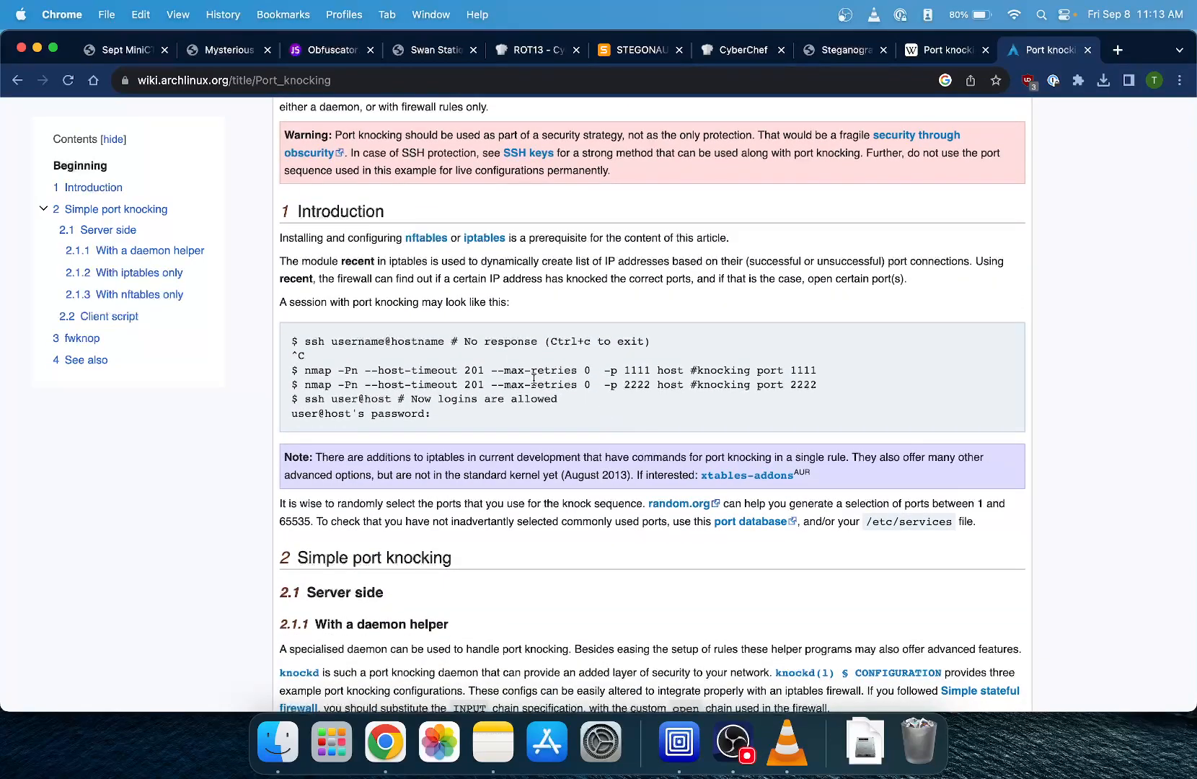
# - Examine the knockd daemon example and iptables rules in the ArchWiki port knocking article, and return to the Kali virtual machine
pyautogui.scroll(-6, 534, 379)
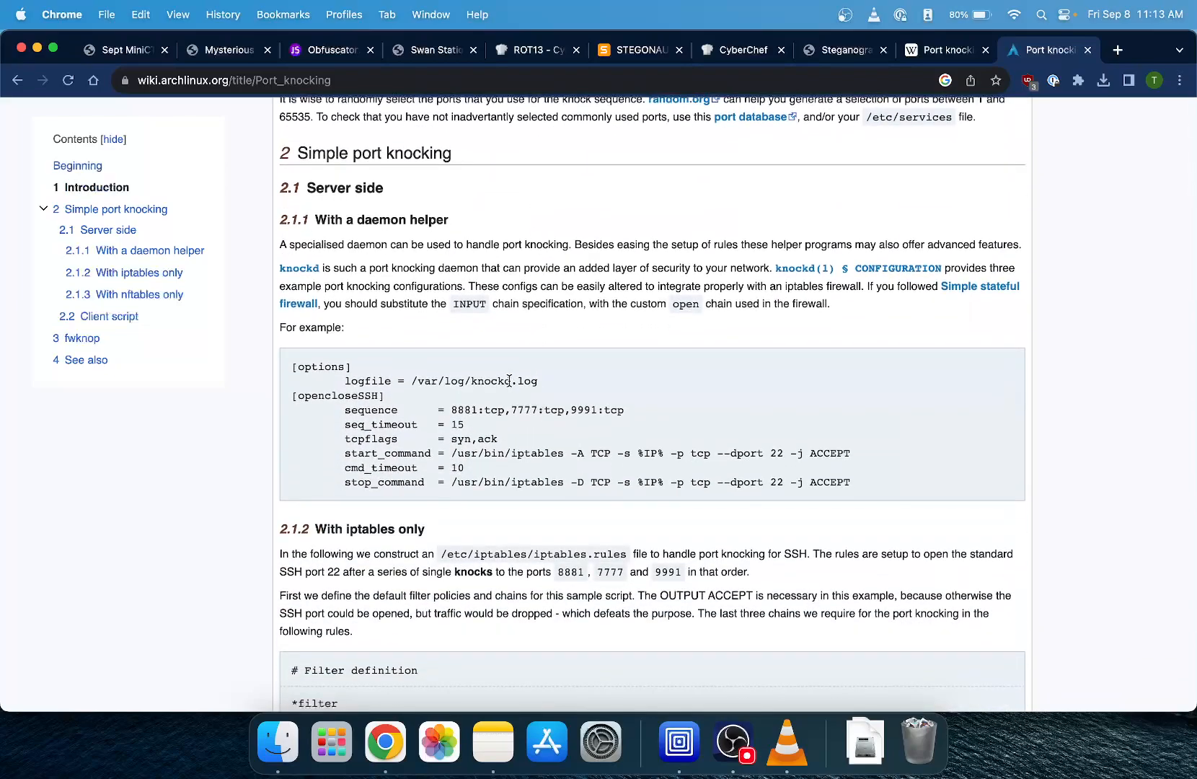
pyautogui.moveTo(511, 381); pyautogui.dragTo(471, 386)
pyautogui.click(548, 388)
pyautogui.scroll(-3, 548, 388)
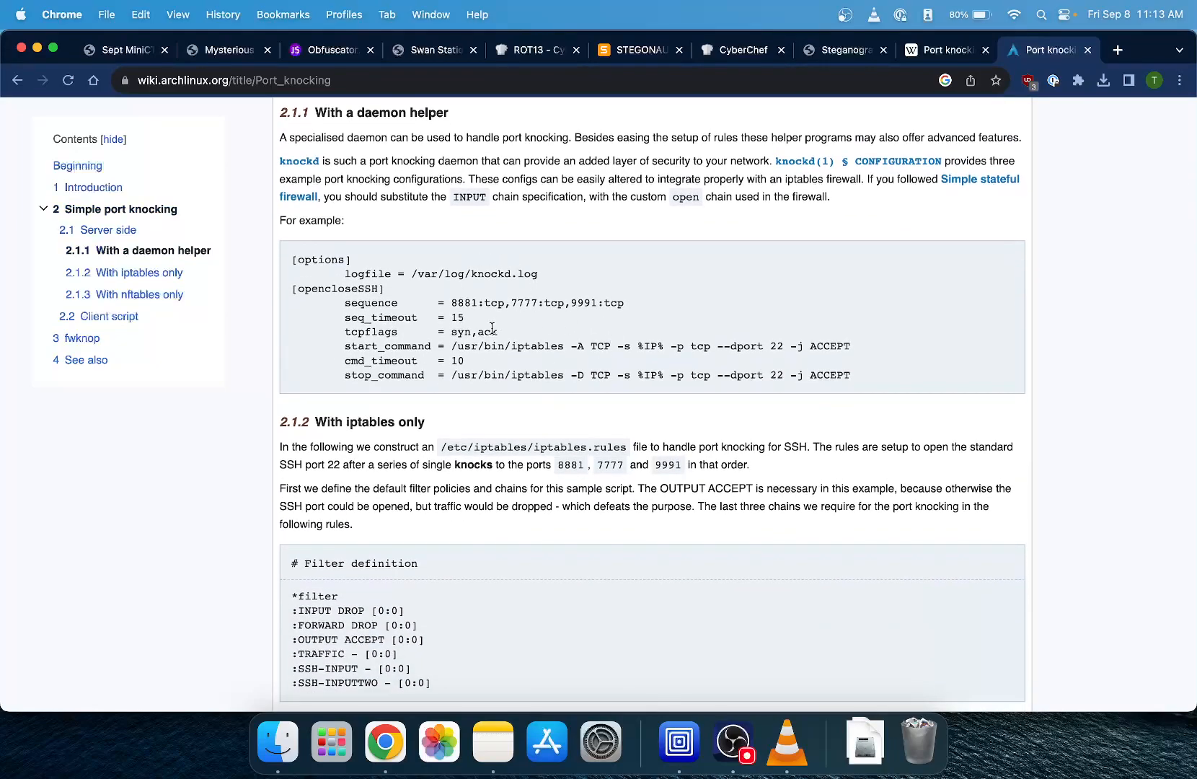
pyautogui.scroll(-10, 491, 329)
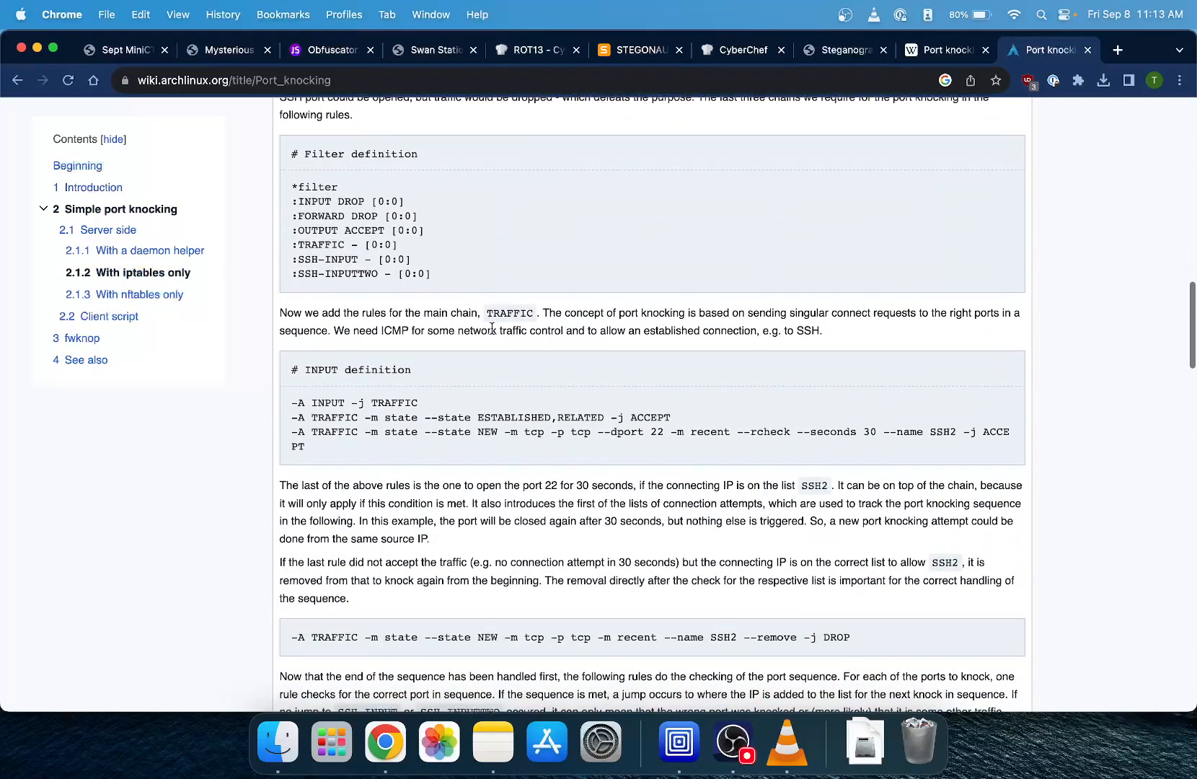
pyautogui.scroll(-8, 507, 454)
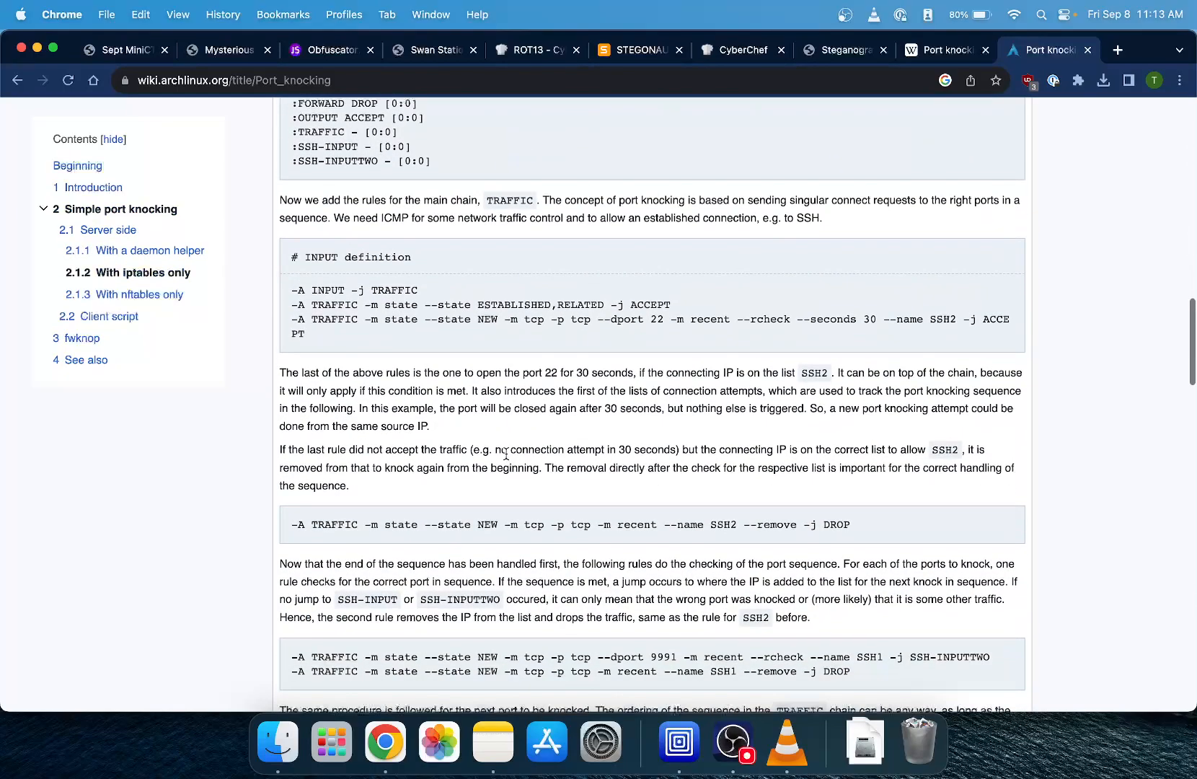
pyautogui.scroll(20, 507, 453)
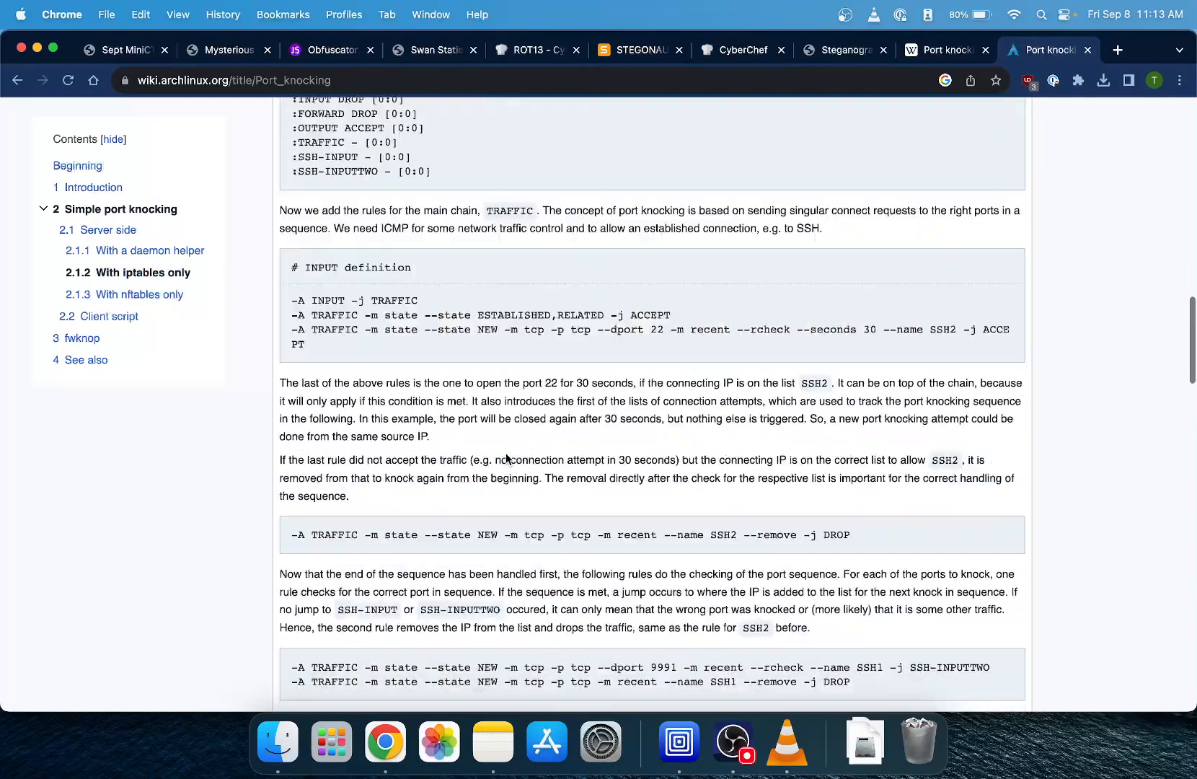
pyautogui.scroll(5, 506, 453)
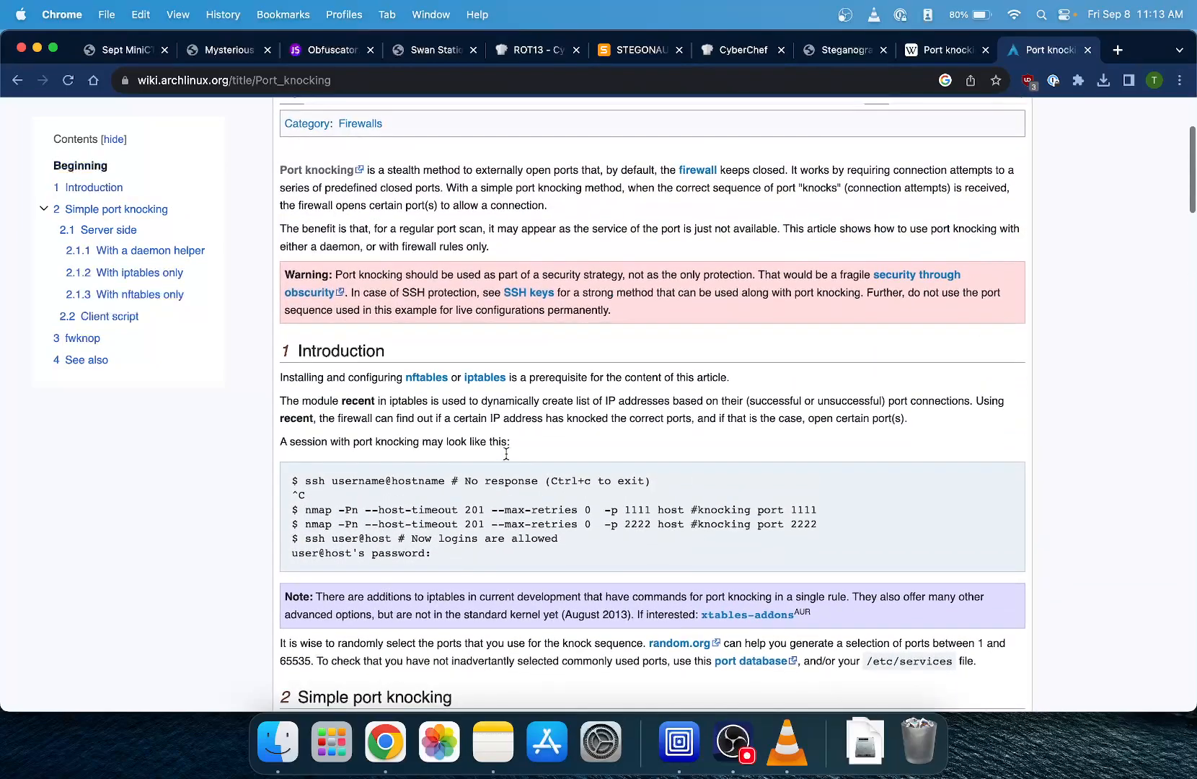
pyautogui.scroll(3, 506, 452)
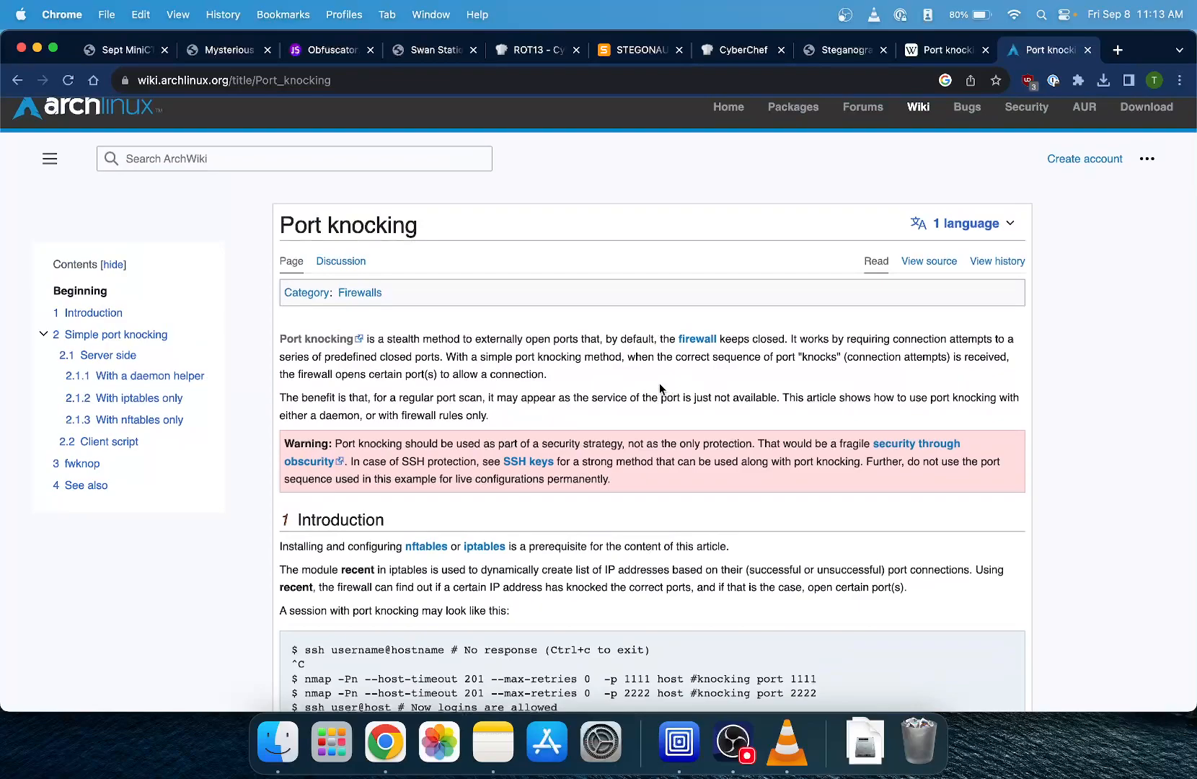
pyautogui.hotkey('ctrl', 'Right')
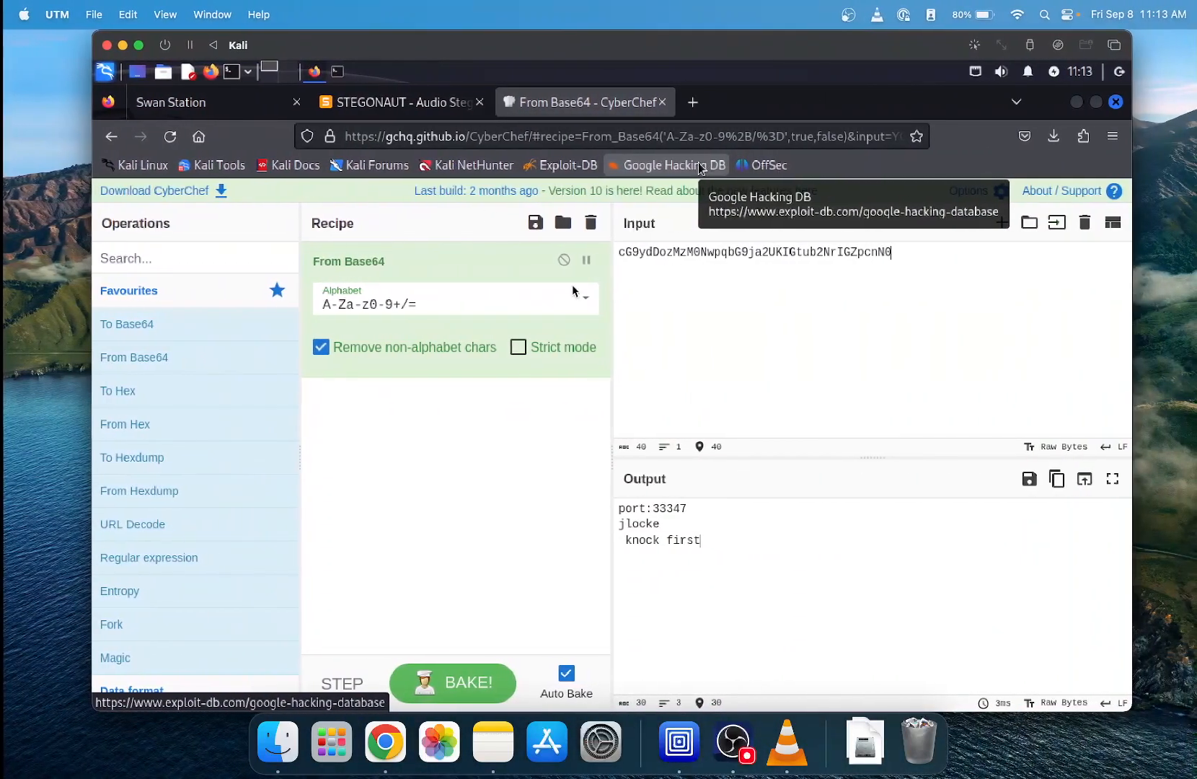
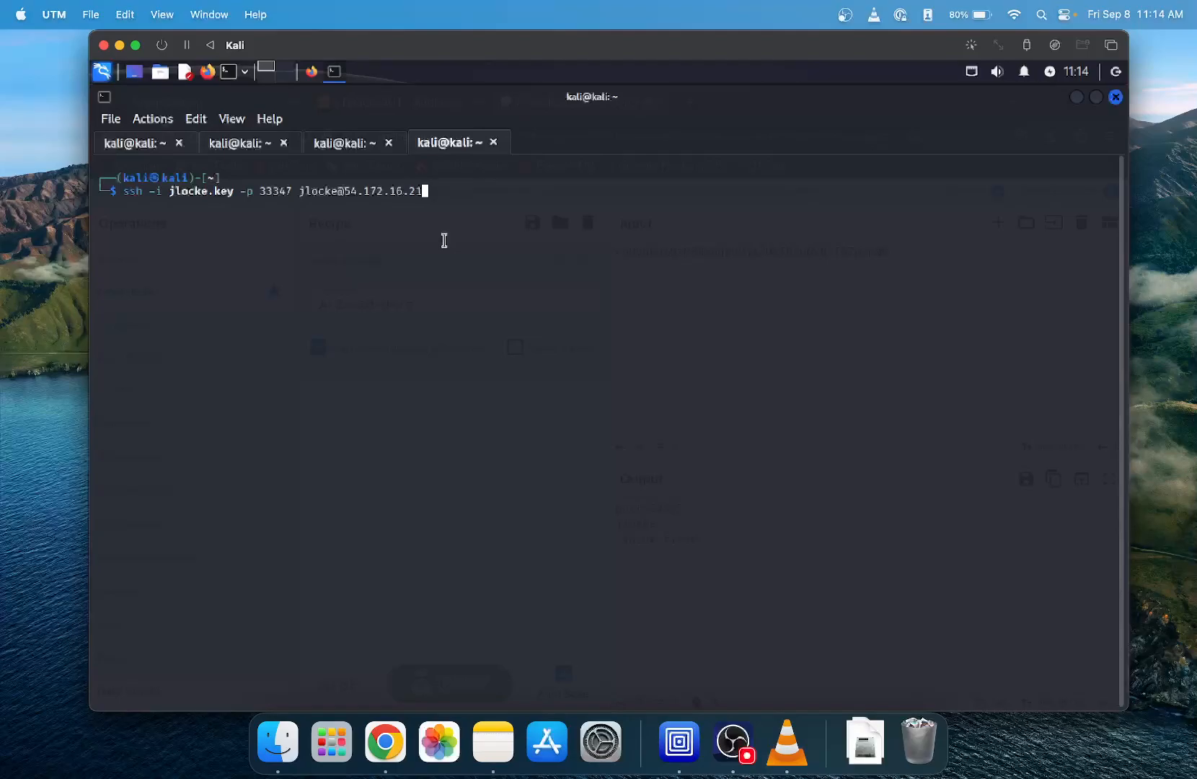
# - Connect to 54.172.16.21 over SSH on port 33347 with jlocke.key and list all home directory contents in long format
pyautogui.press('Return')
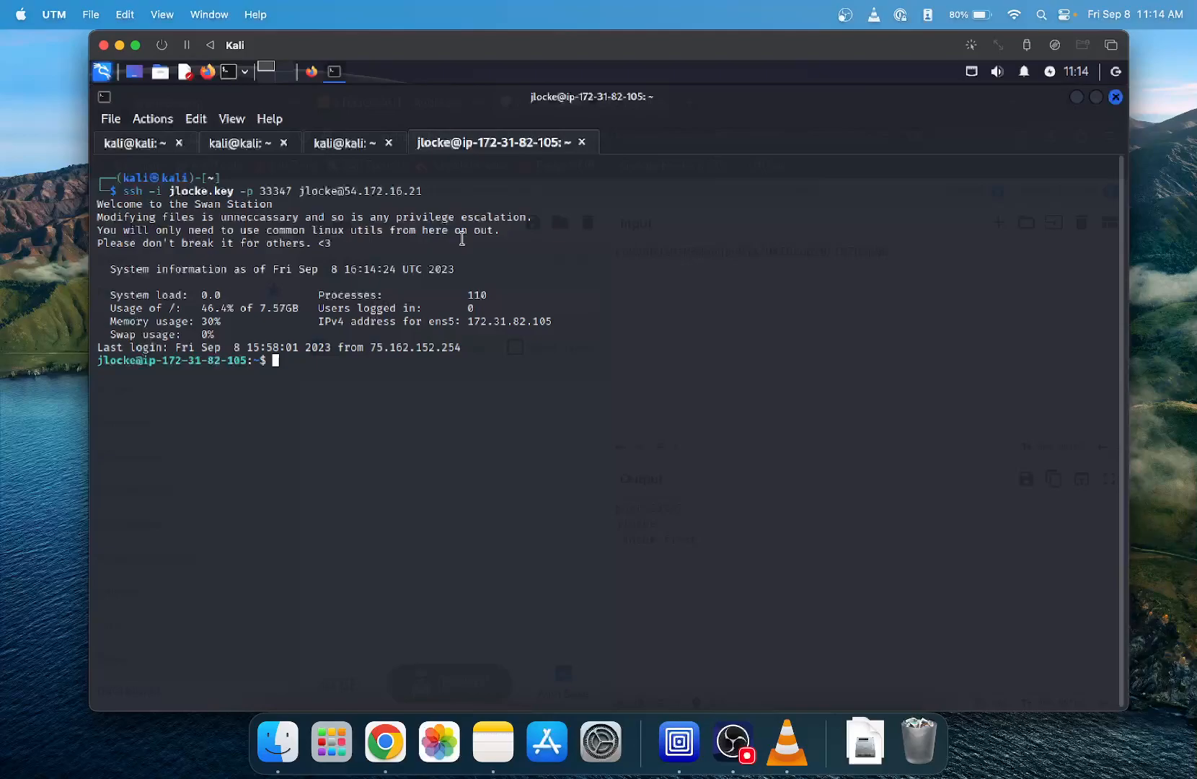
pyautogui.write('ls -la')
pyautogui.press('Return')
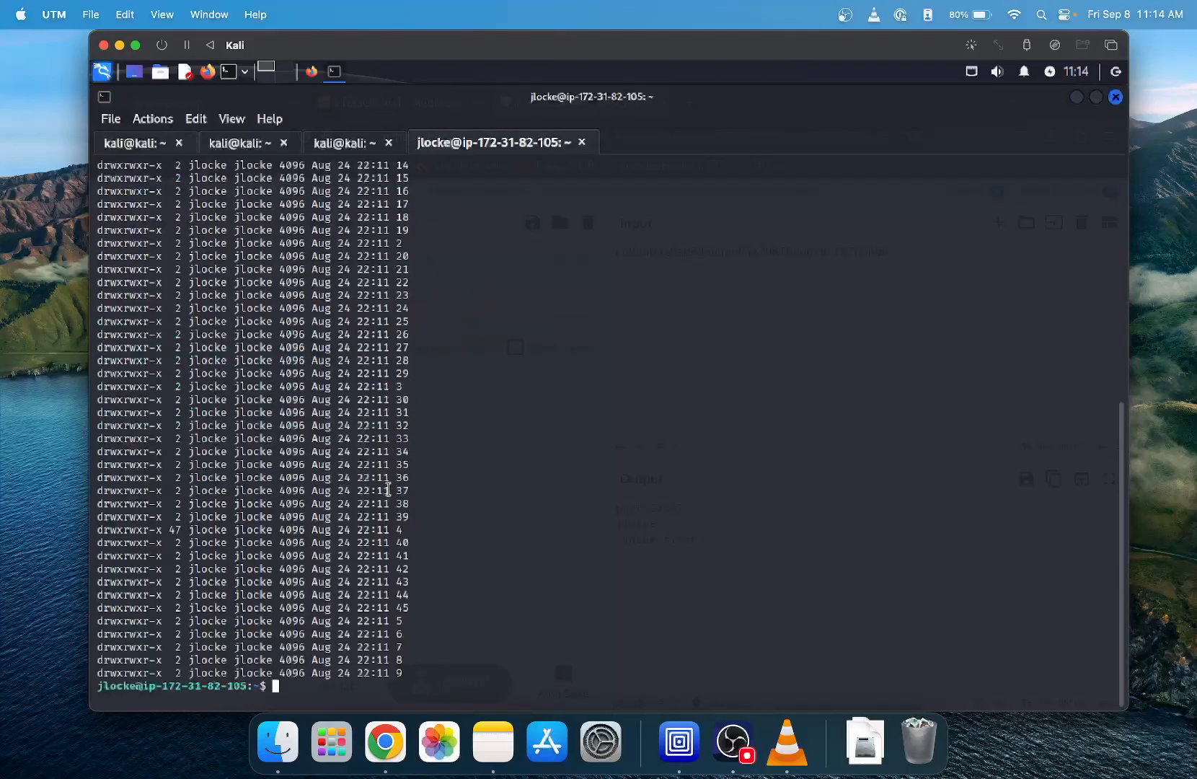
pyautogui.scroll(7, 388, 490)
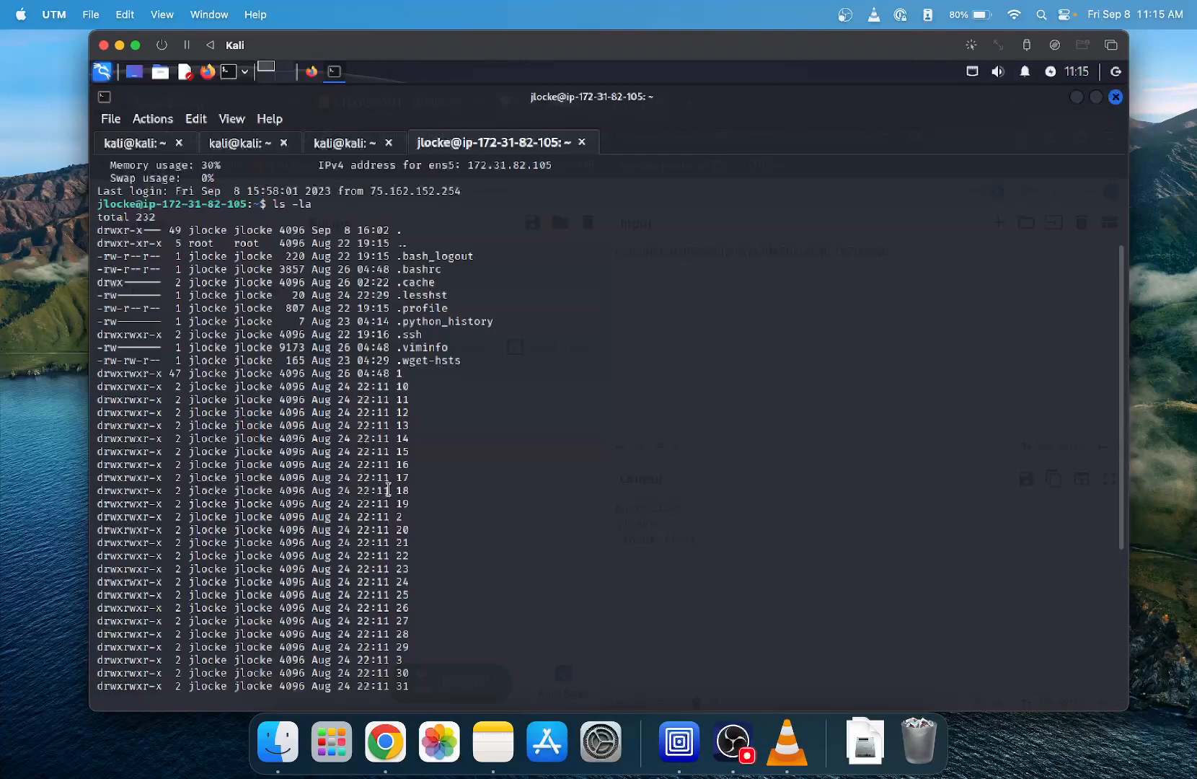
pyautogui.scroll(-6, 388, 490)
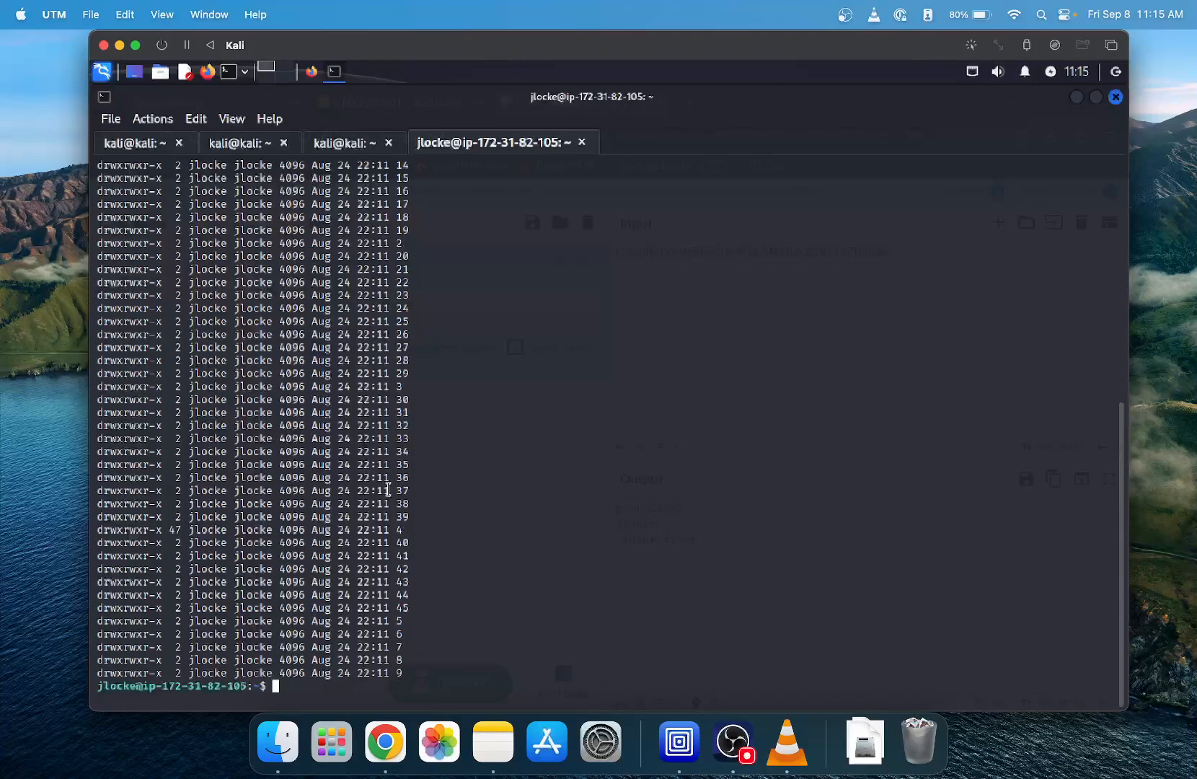
# - Output the readable strings of ~/4/8/15/16/23/42/flag.txt by piping cat into strings
pyautogui.write('cat ~/4/8/1')
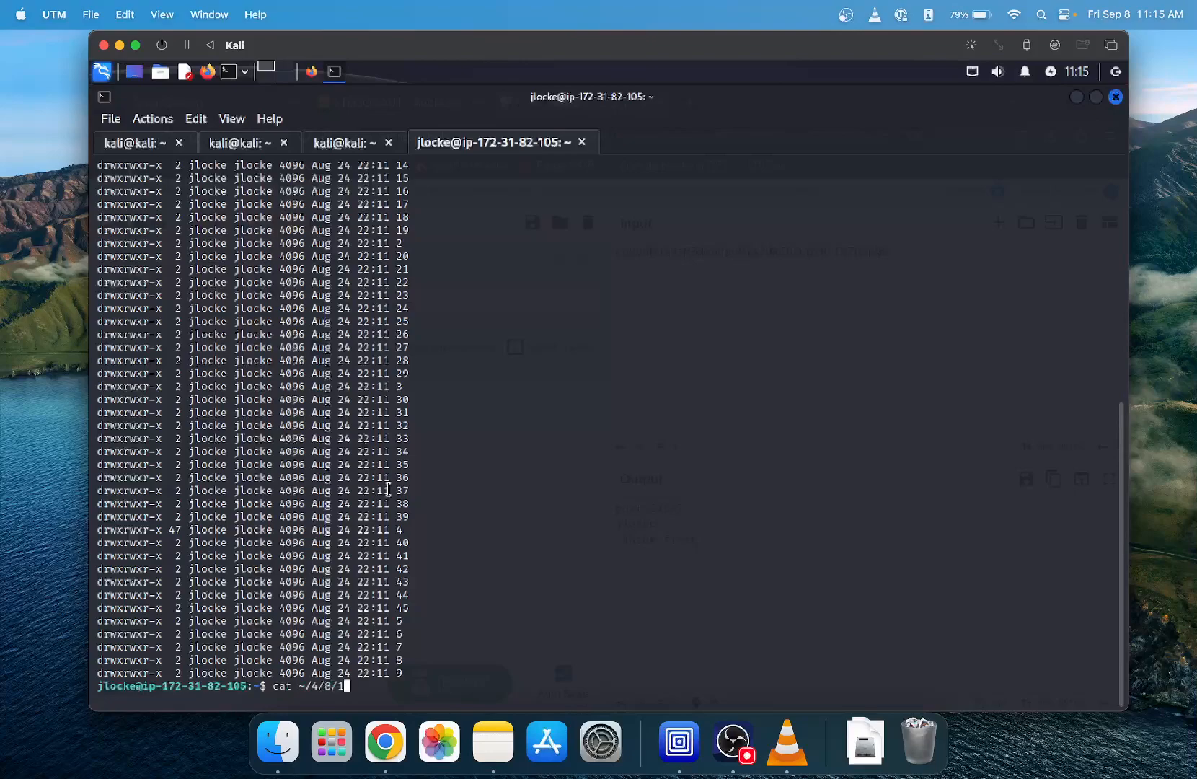
pyautogui.write('5/16/23/42/f')
pyautogui.press('Tab')
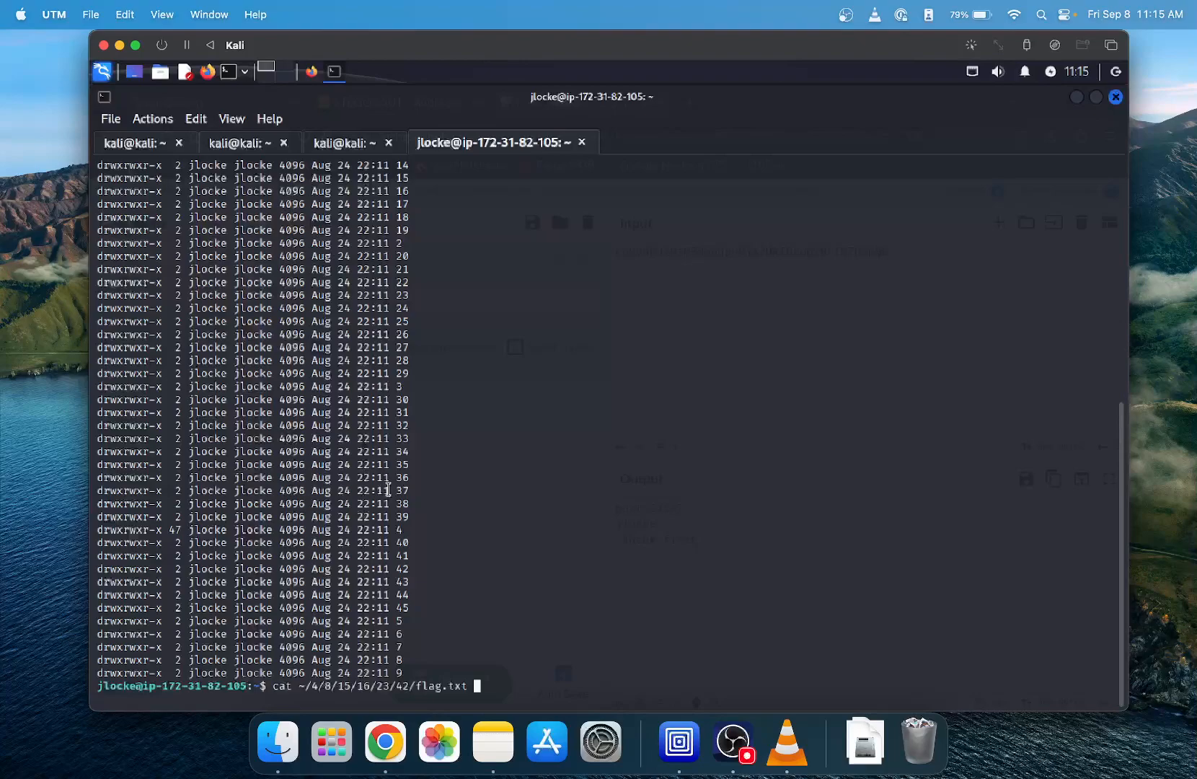
pyautogui.write('| strings')
pyautogui.press('Return')
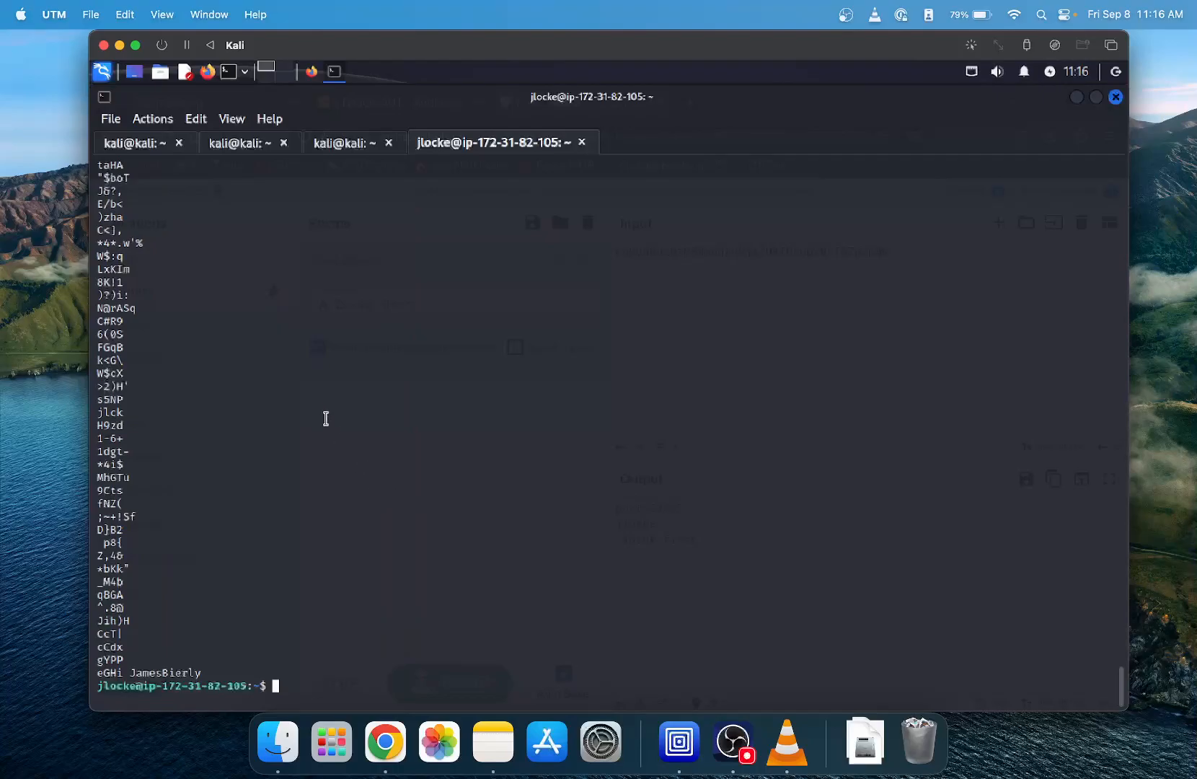
# - Examine the strings output of flag.txt from its end back to the command for a readable flag
pyautogui.scroll(15, 326, 418)
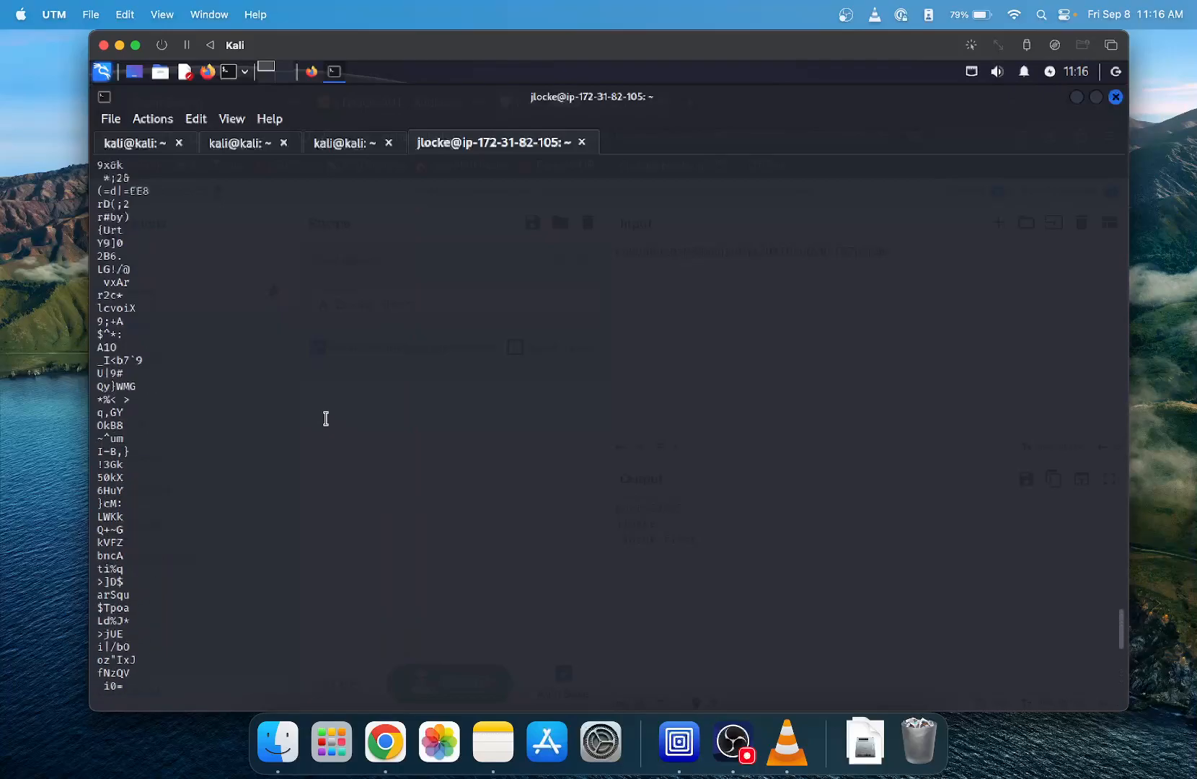
pyautogui.scroll(15, 326, 418)
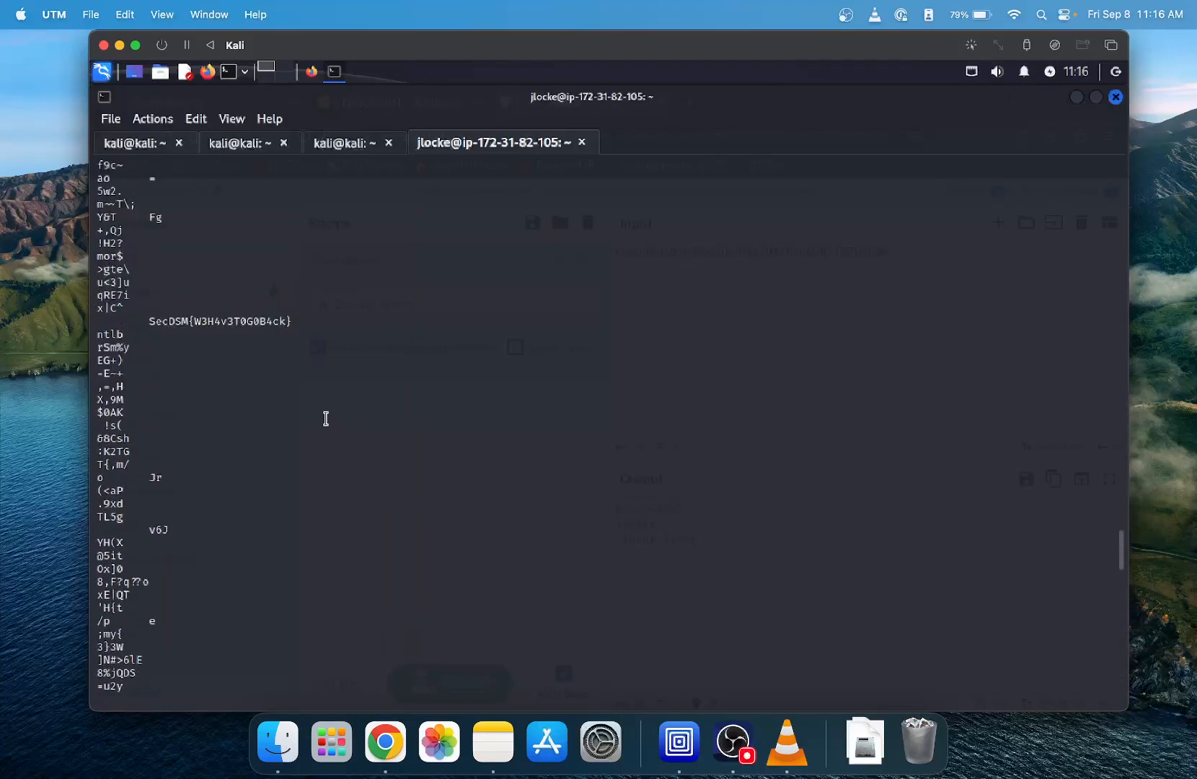
pyautogui.scroll(2, 326, 419)
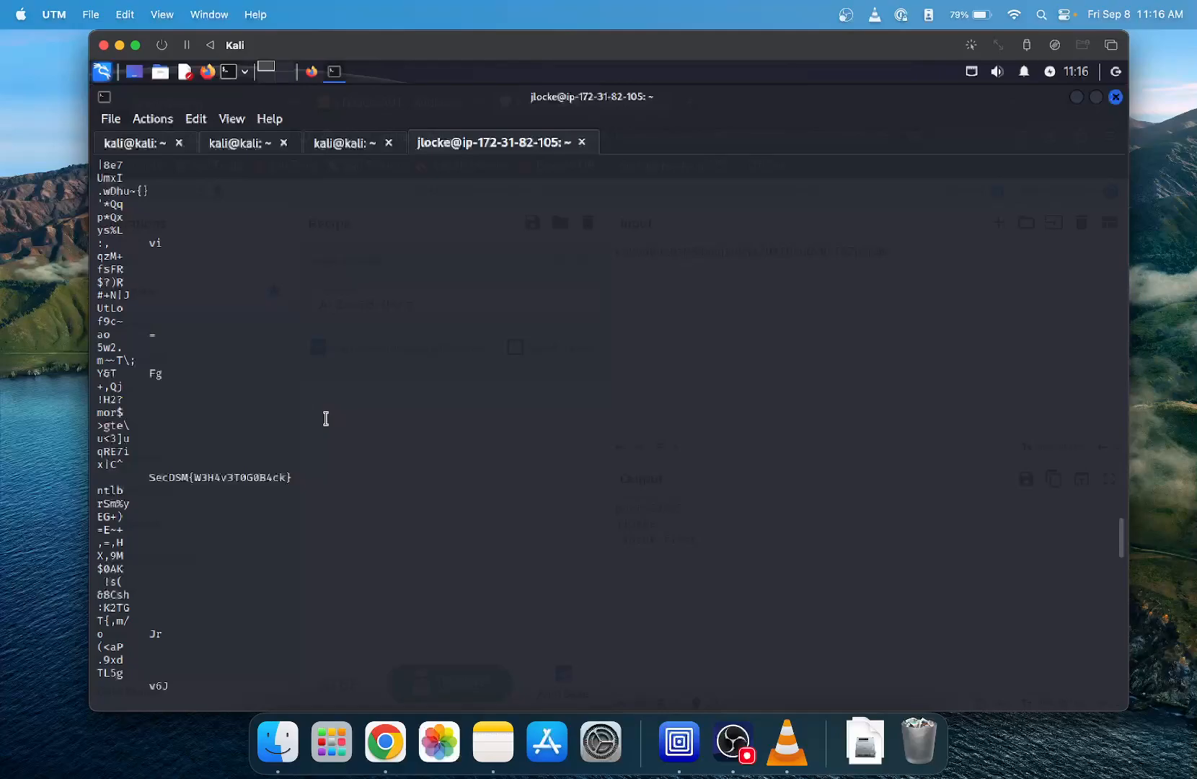
pyautogui.scroll(15, 326, 419)
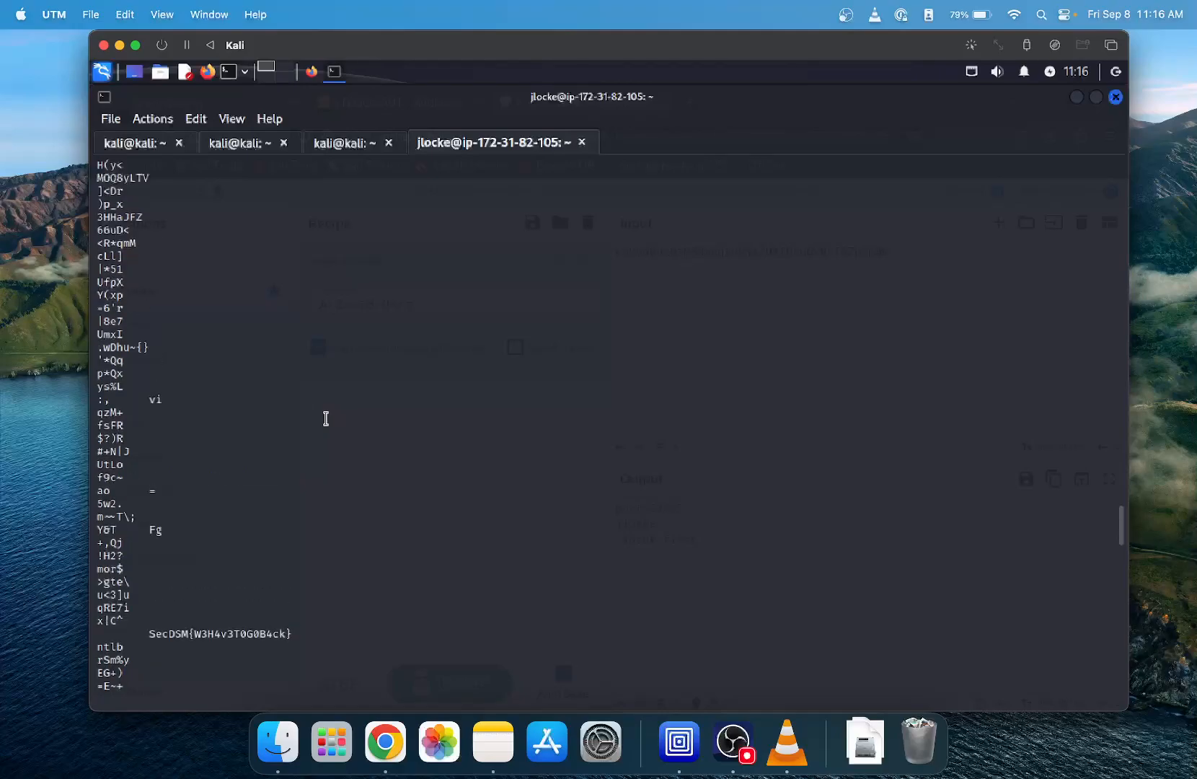
pyautogui.scroll(15, 326, 419)
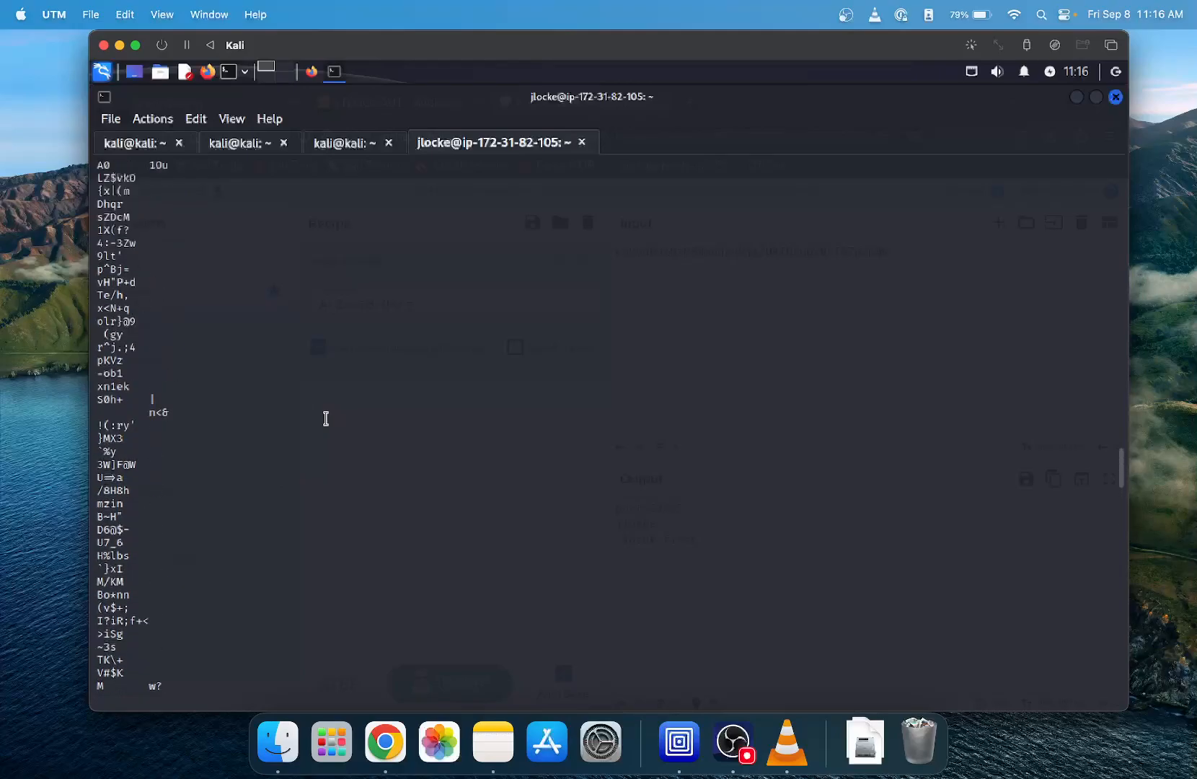
pyautogui.scroll(4, 327, 418)
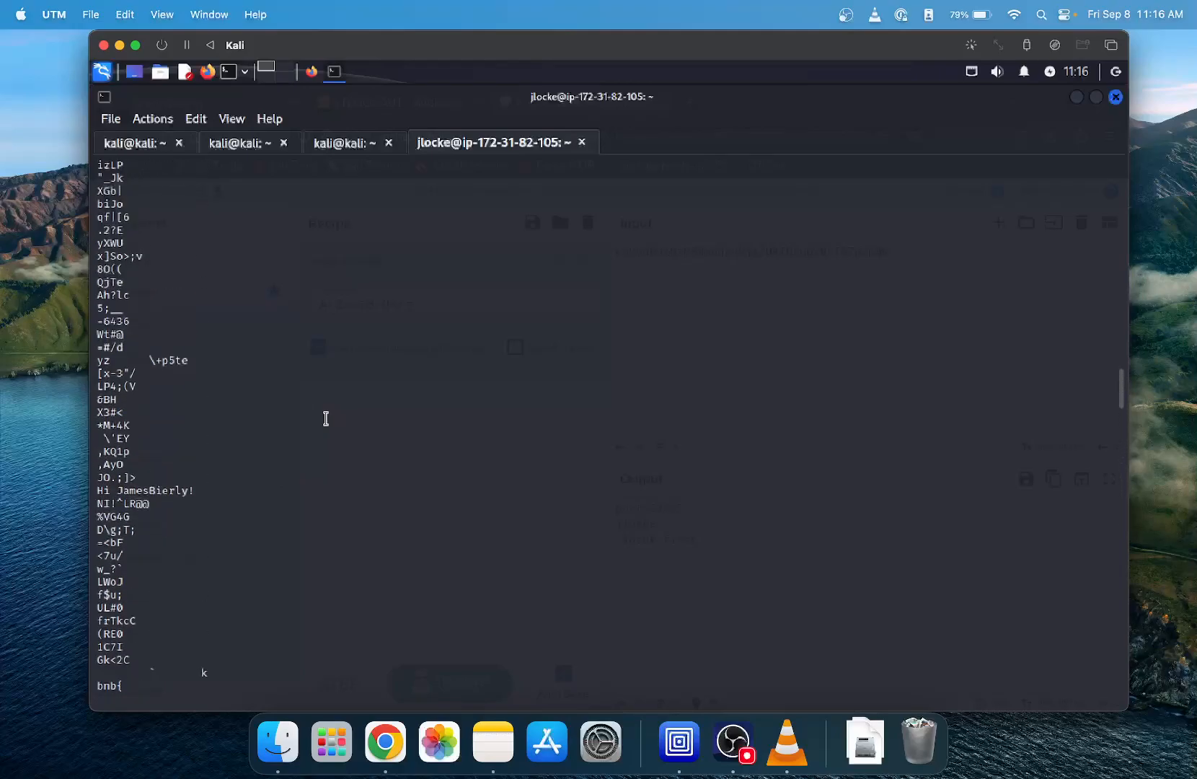
pyautogui.scroll(15, 326, 418)
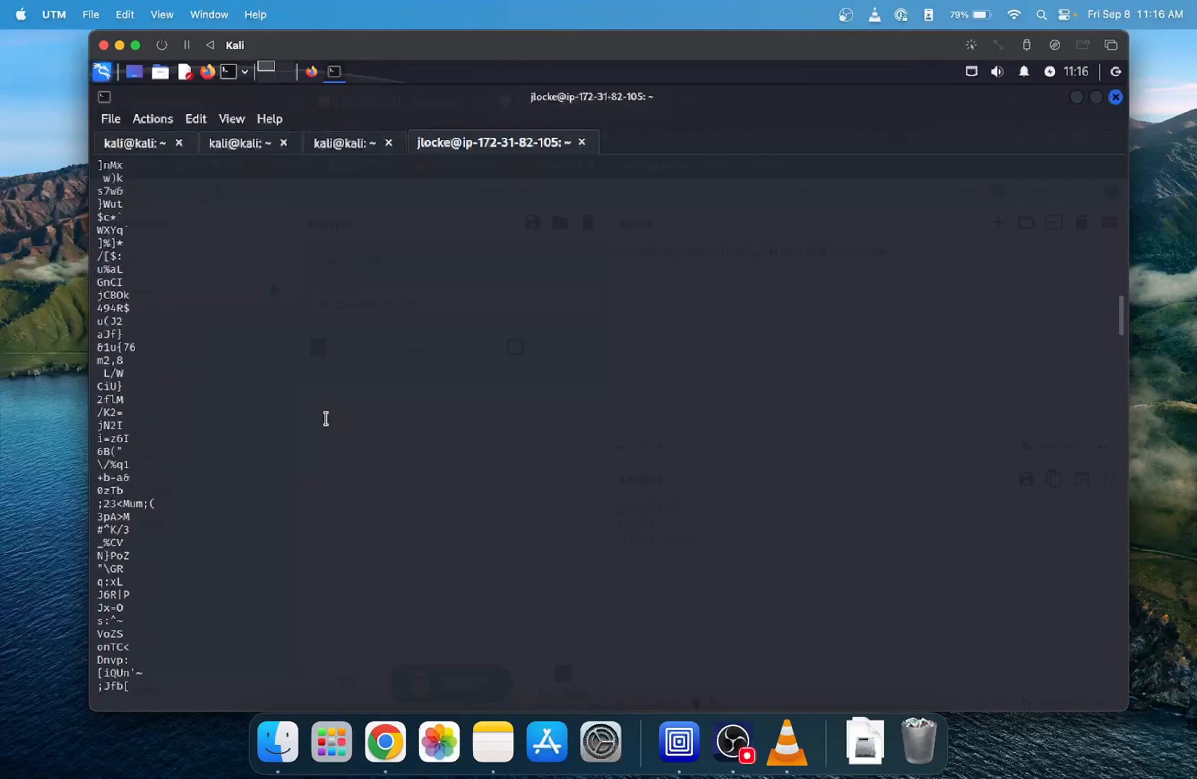
pyautogui.scroll(15, 326, 418)
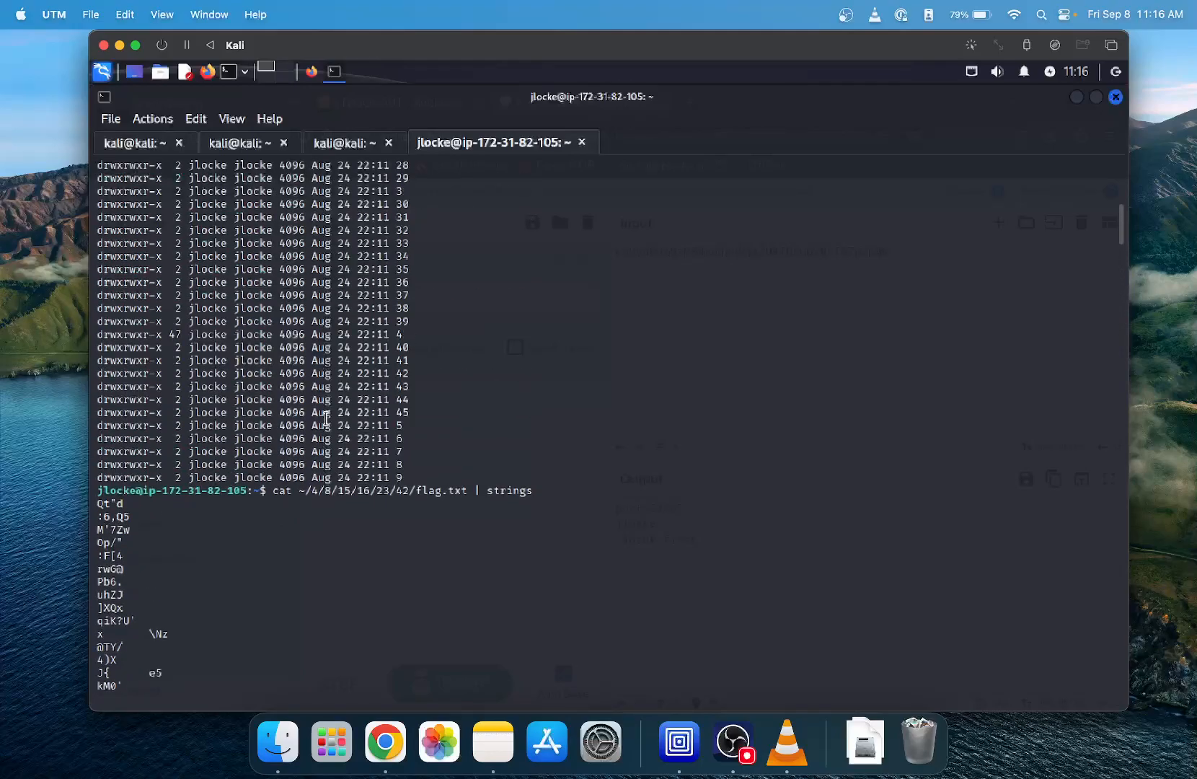
pyautogui.scroll(-20, 326, 418)
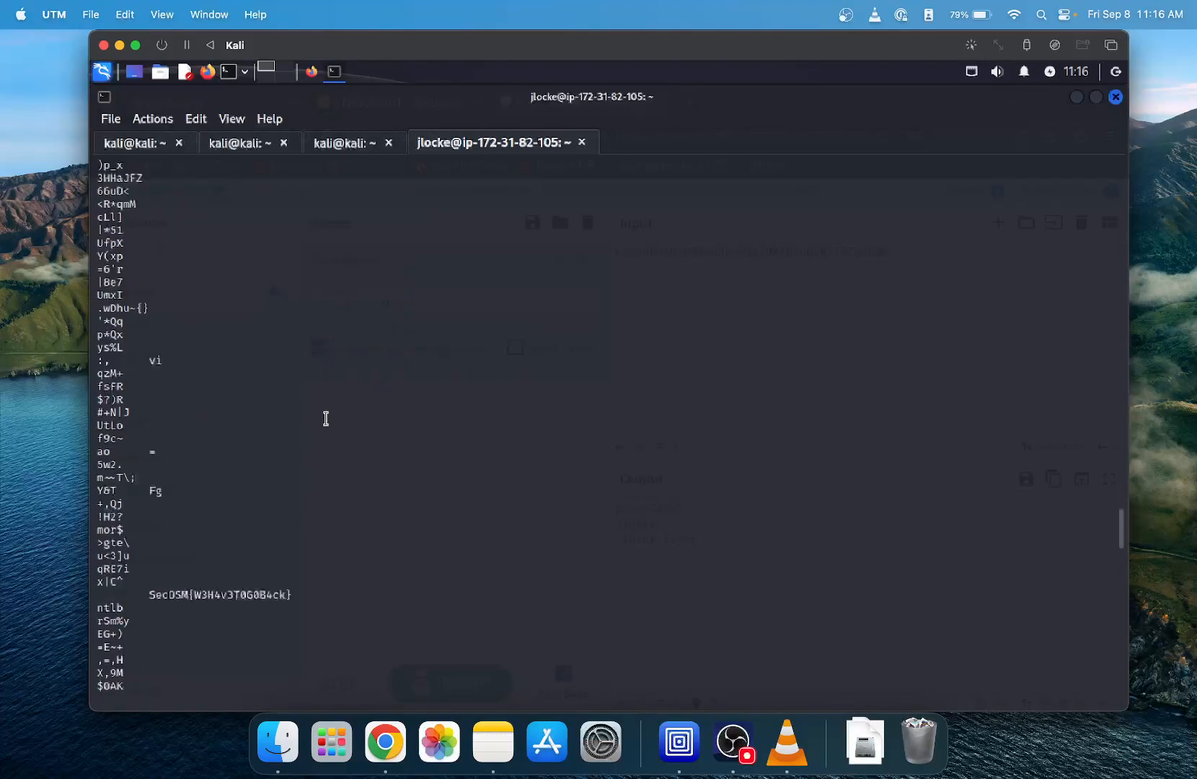
pyautogui.scroll(-6, 326, 418)
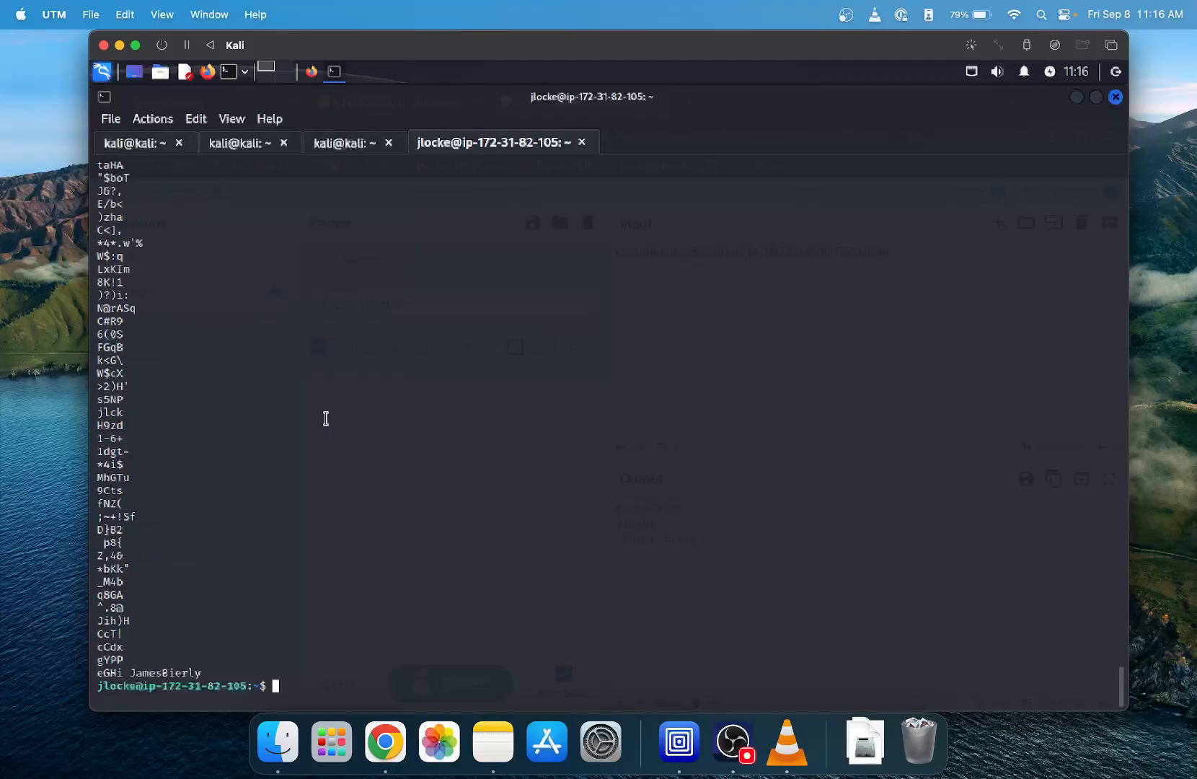